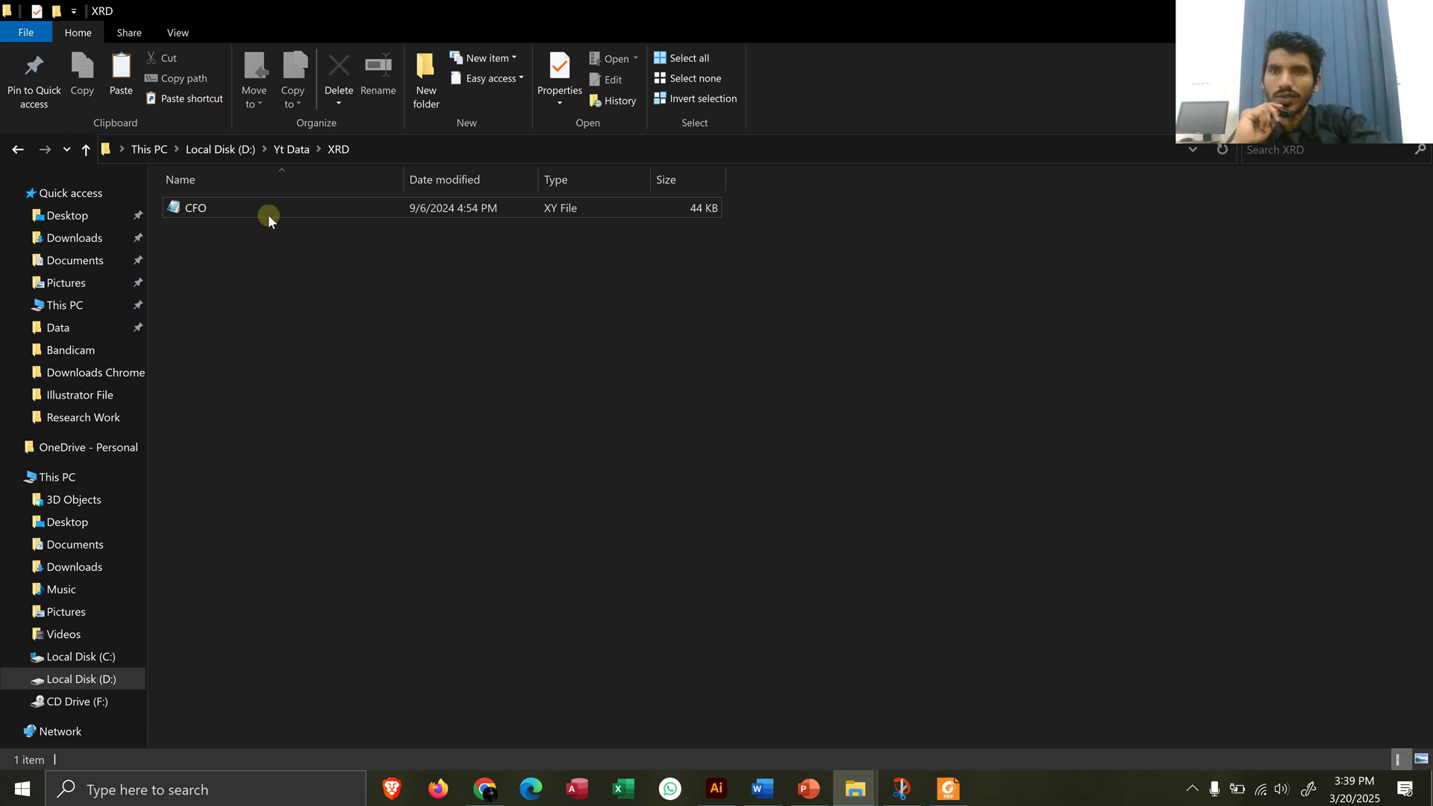
# Step: Open the CFO XY data file in Notepad and save it as CFO.asc with the All Files type
pyautogui.doubleClick(333, 204)
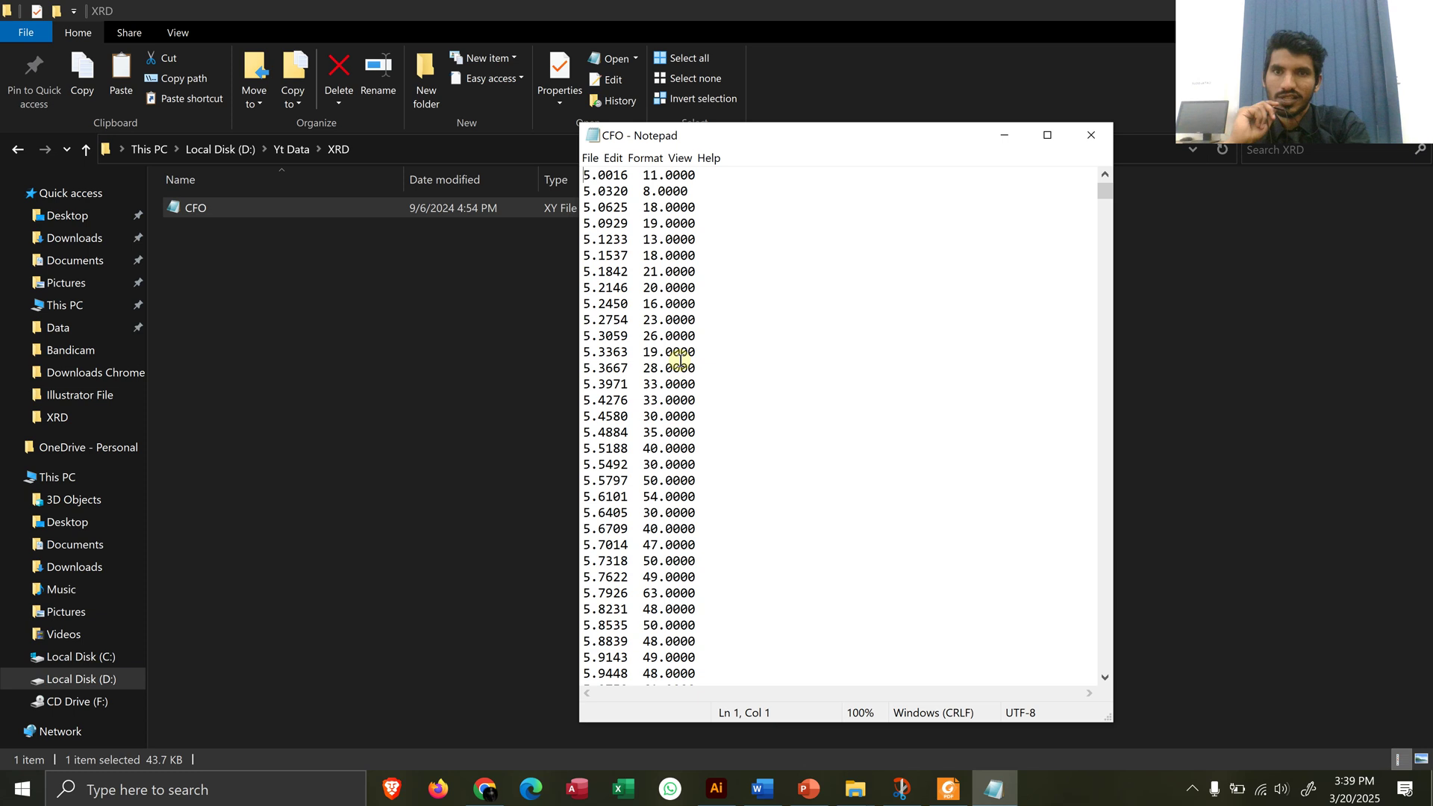
pyautogui.hotkey('ctrl', 'shift', 's')
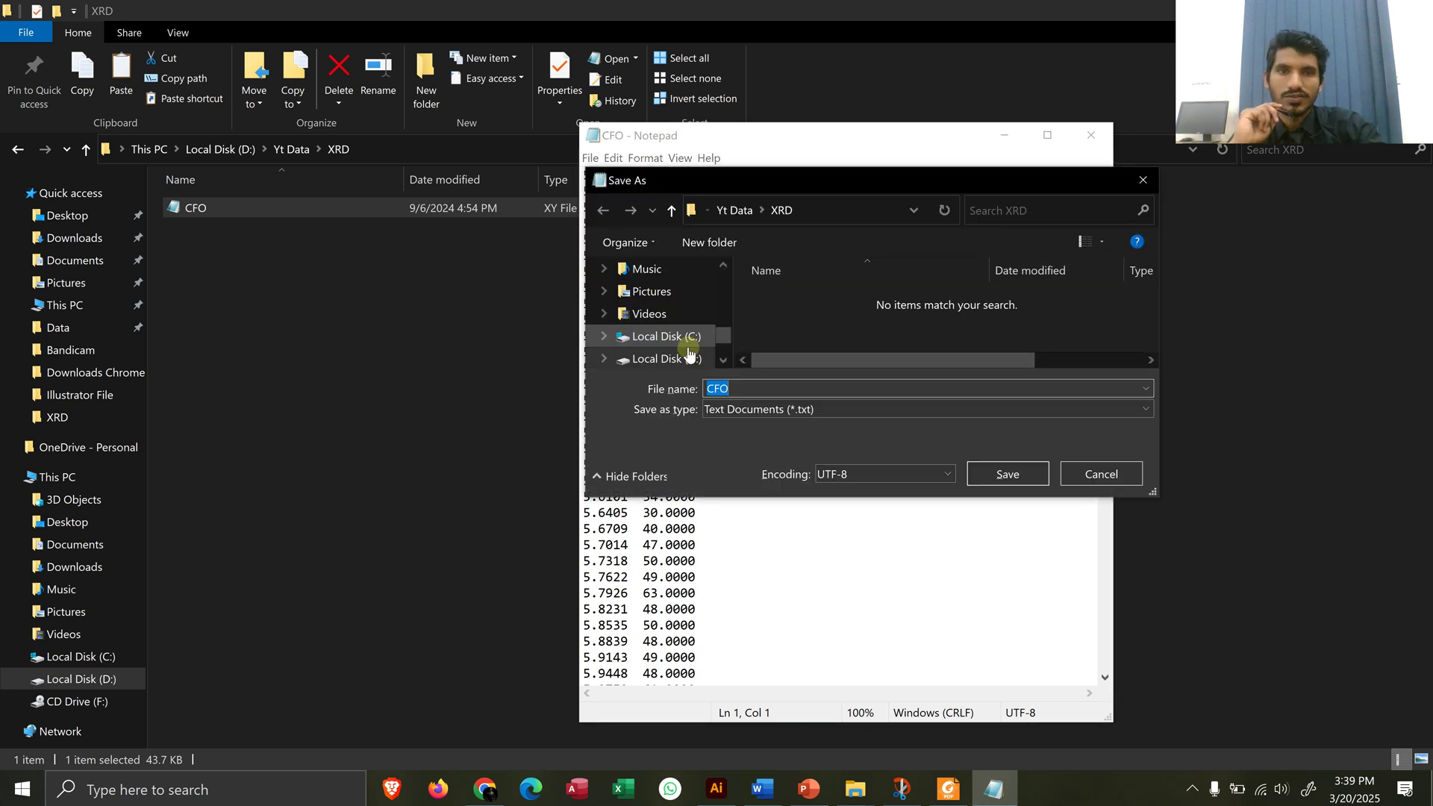
pyautogui.click(782, 412)
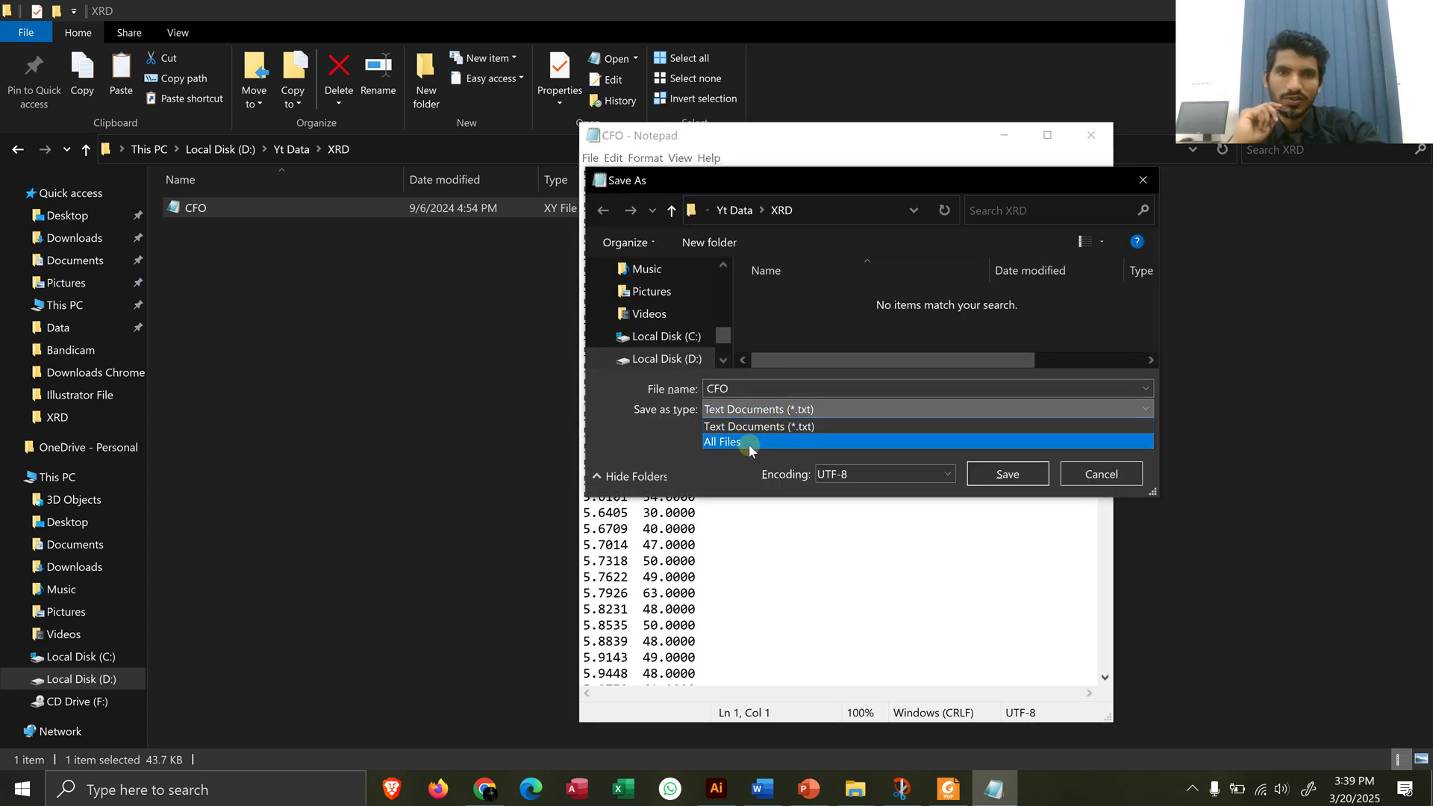
pyautogui.click(749, 442)
pyautogui.doubleClick(756, 389)
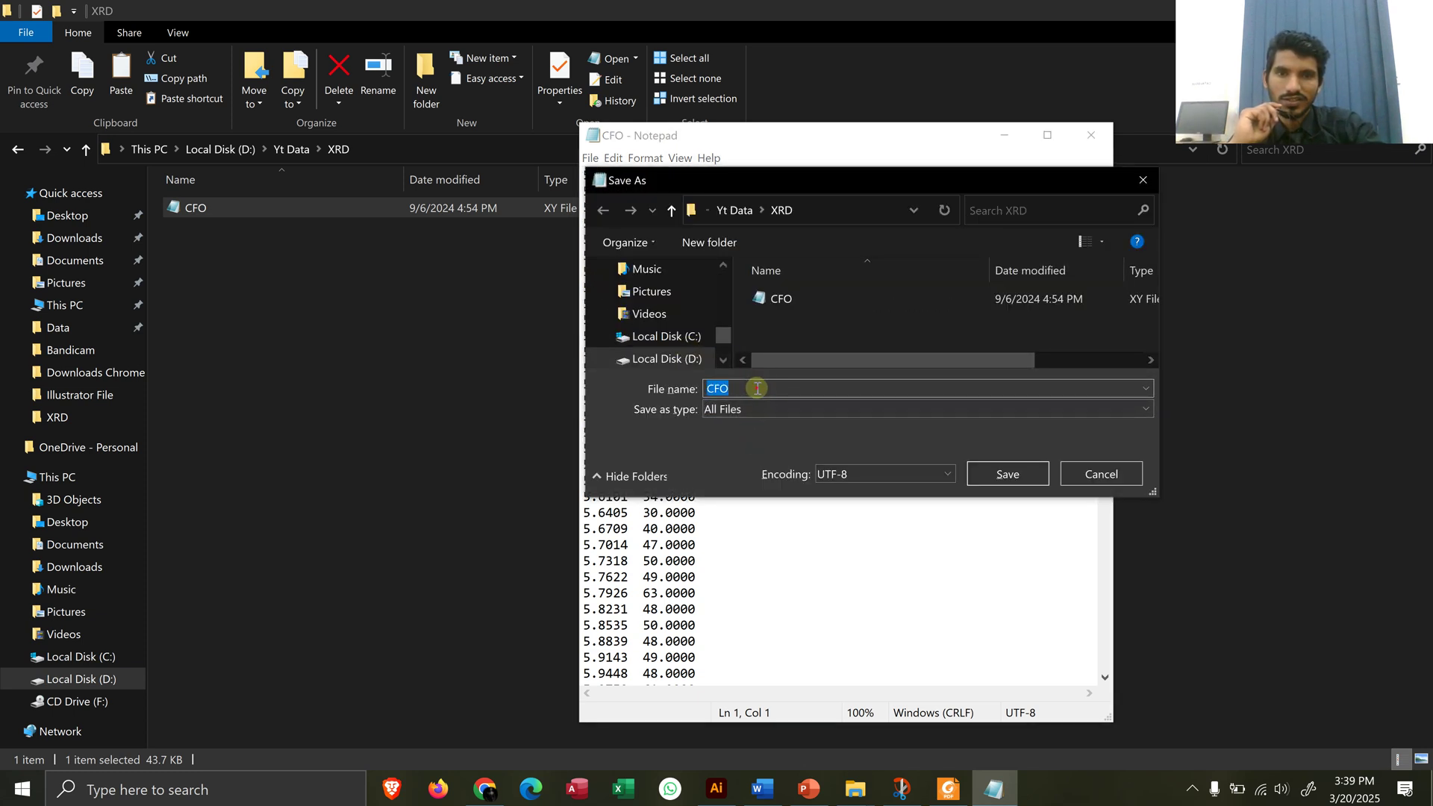
pyautogui.write('.asc')
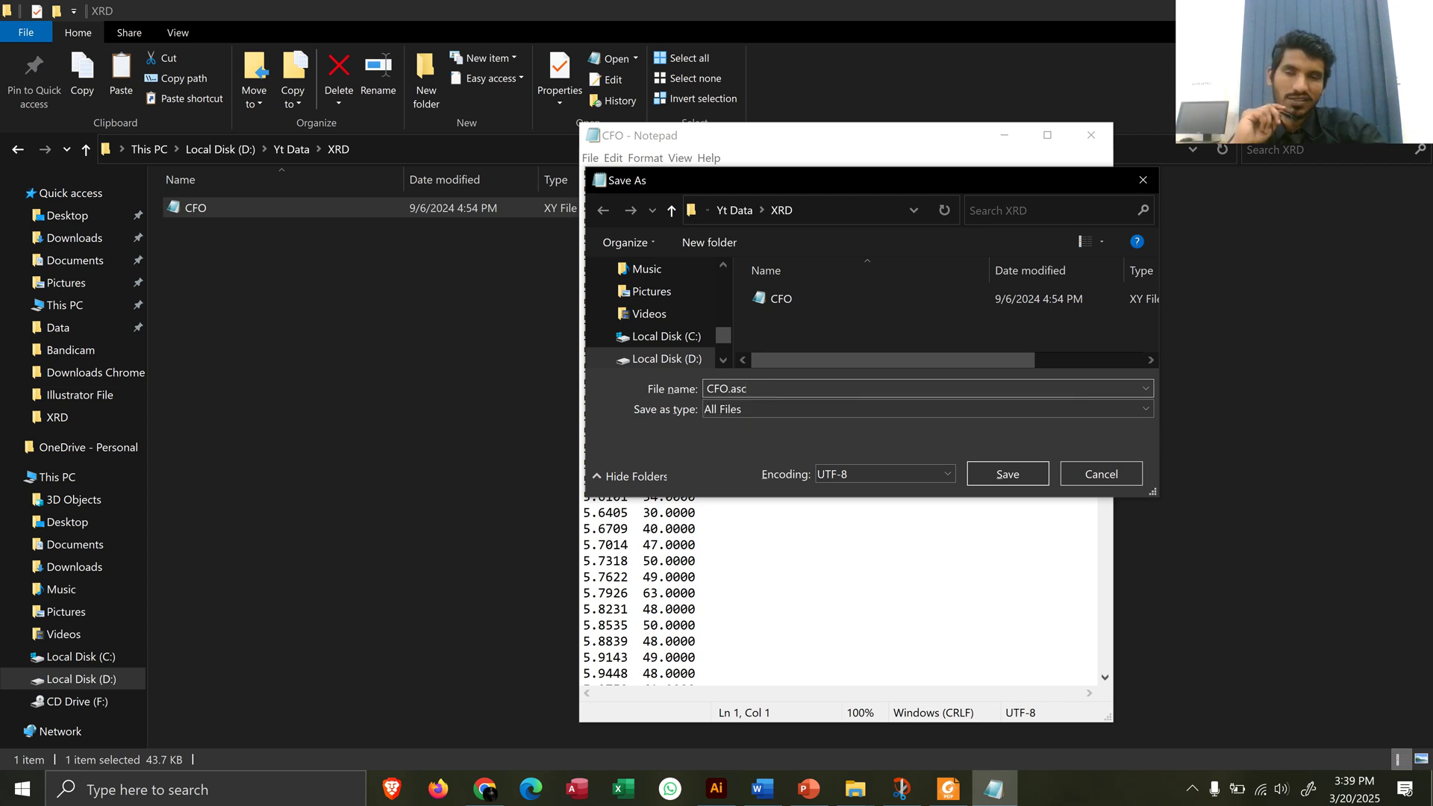
pyautogui.click(1006, 476)
pyautogui.click(1091, 137)
# Step: Open the converted CFO.asc file in X'Pert HighScore Plus
pyautogui.click(566, 209)
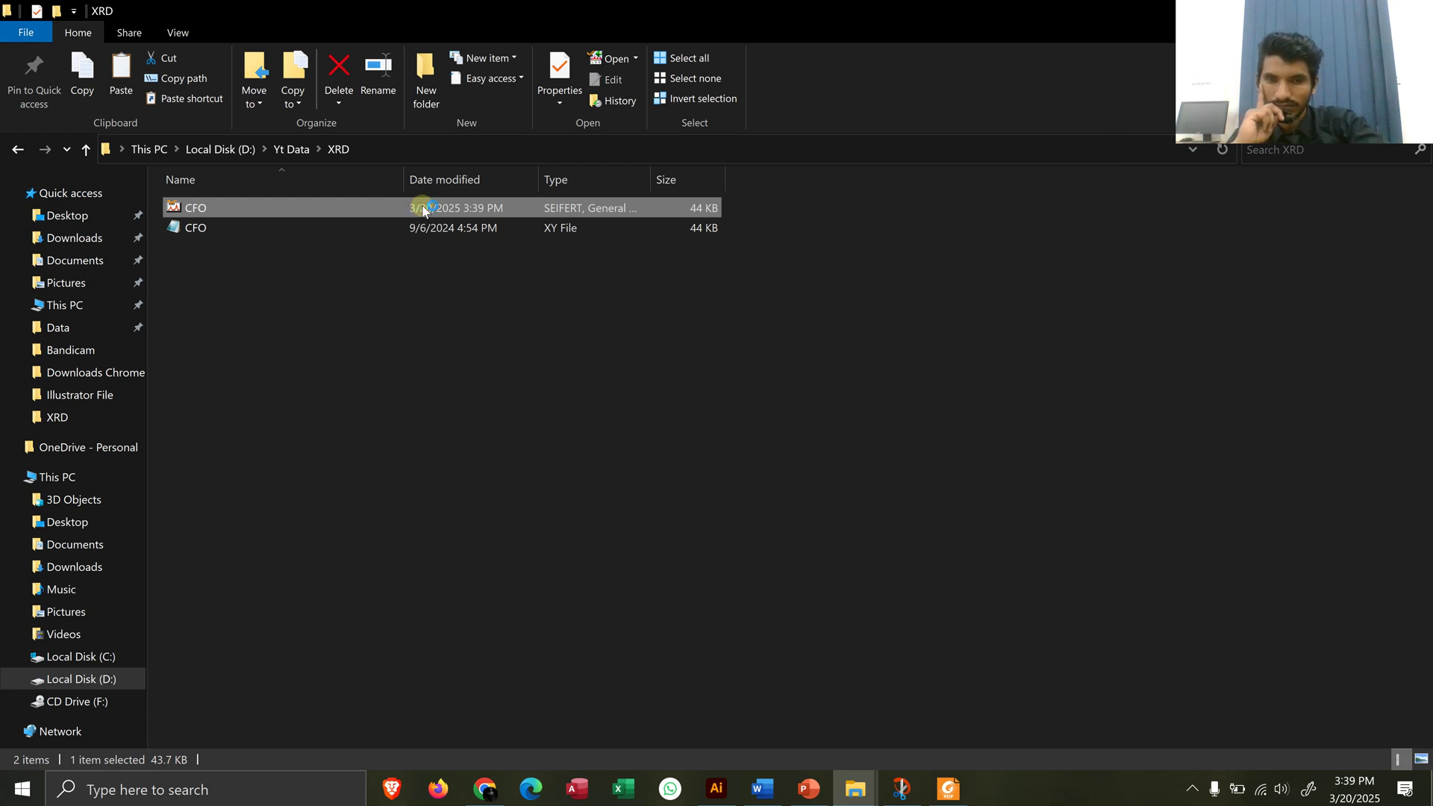
pyautogui.doubleClick(425, 210)
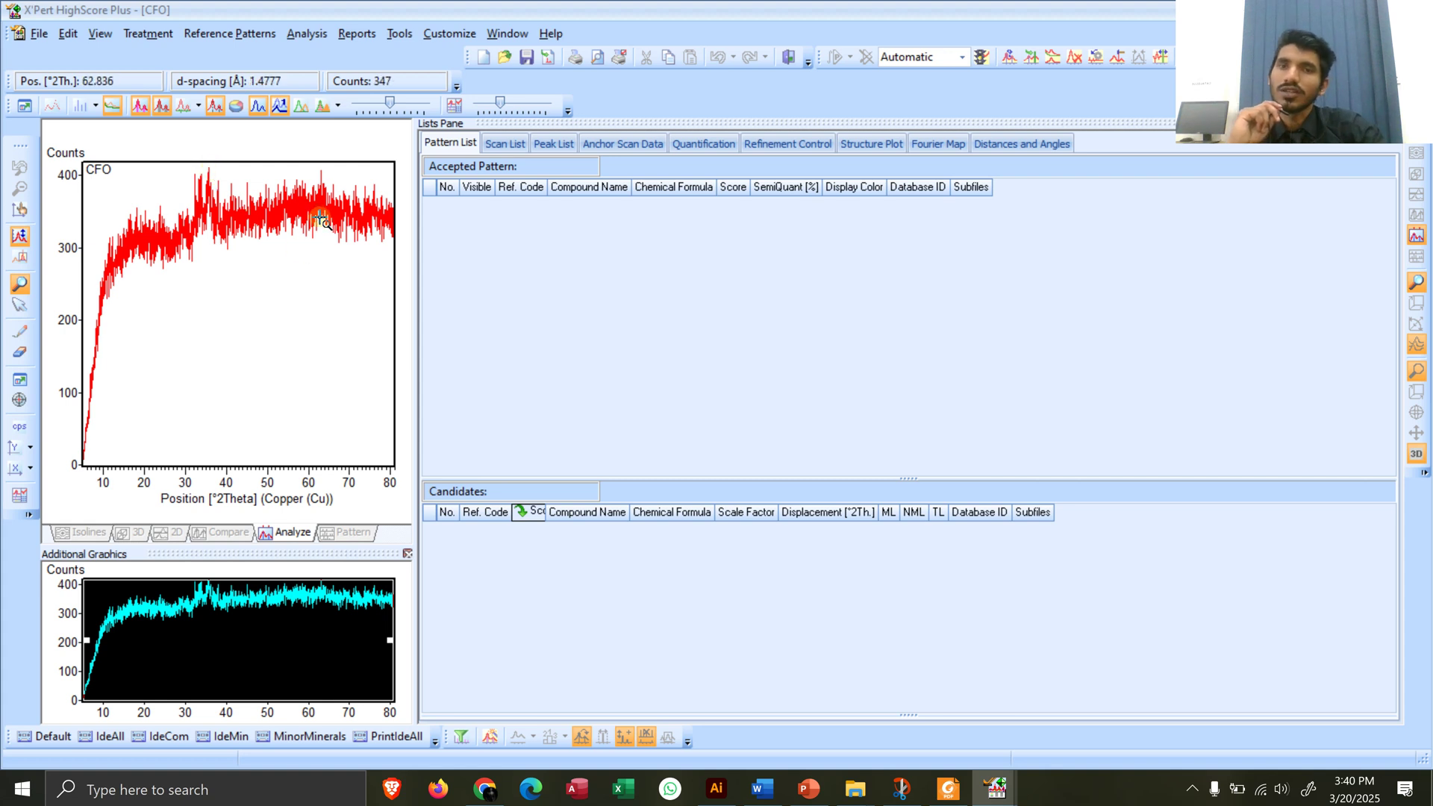
# Step: Start Search & Match on the CFO scan and open its restriction set for editing
pyautogui.click(319, 35)
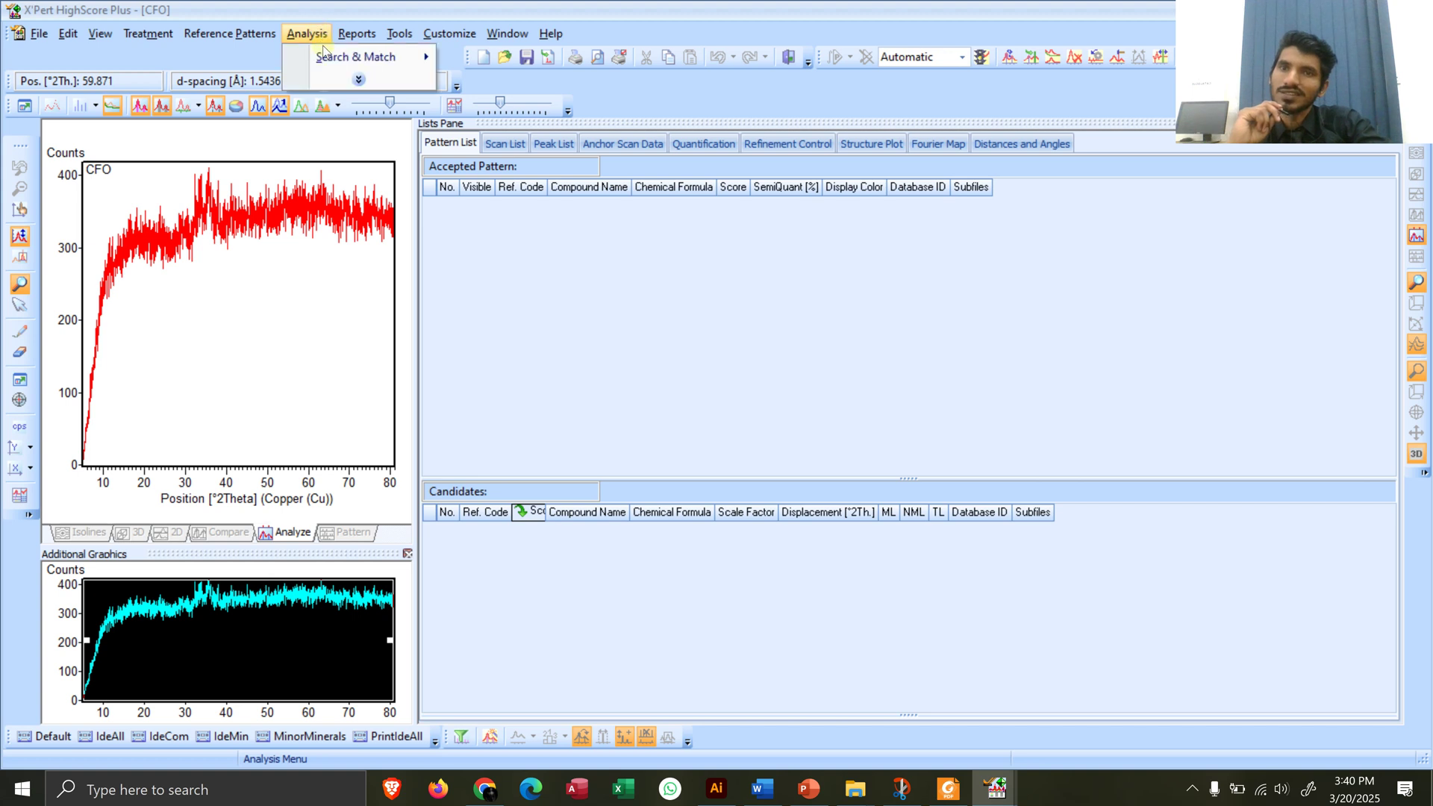
pyautogui.moveTo(373, 57)
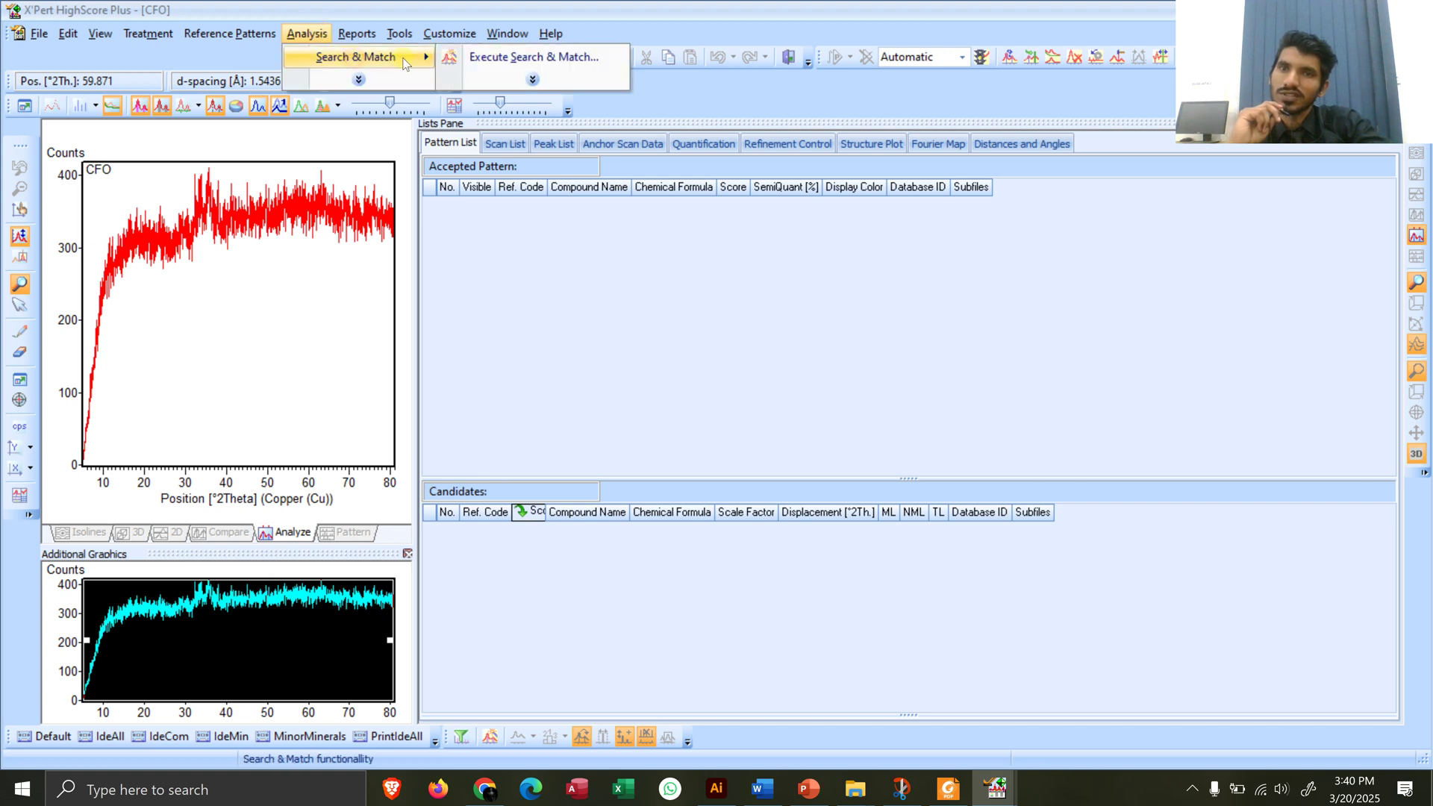
pyautogui.click(554, 58)
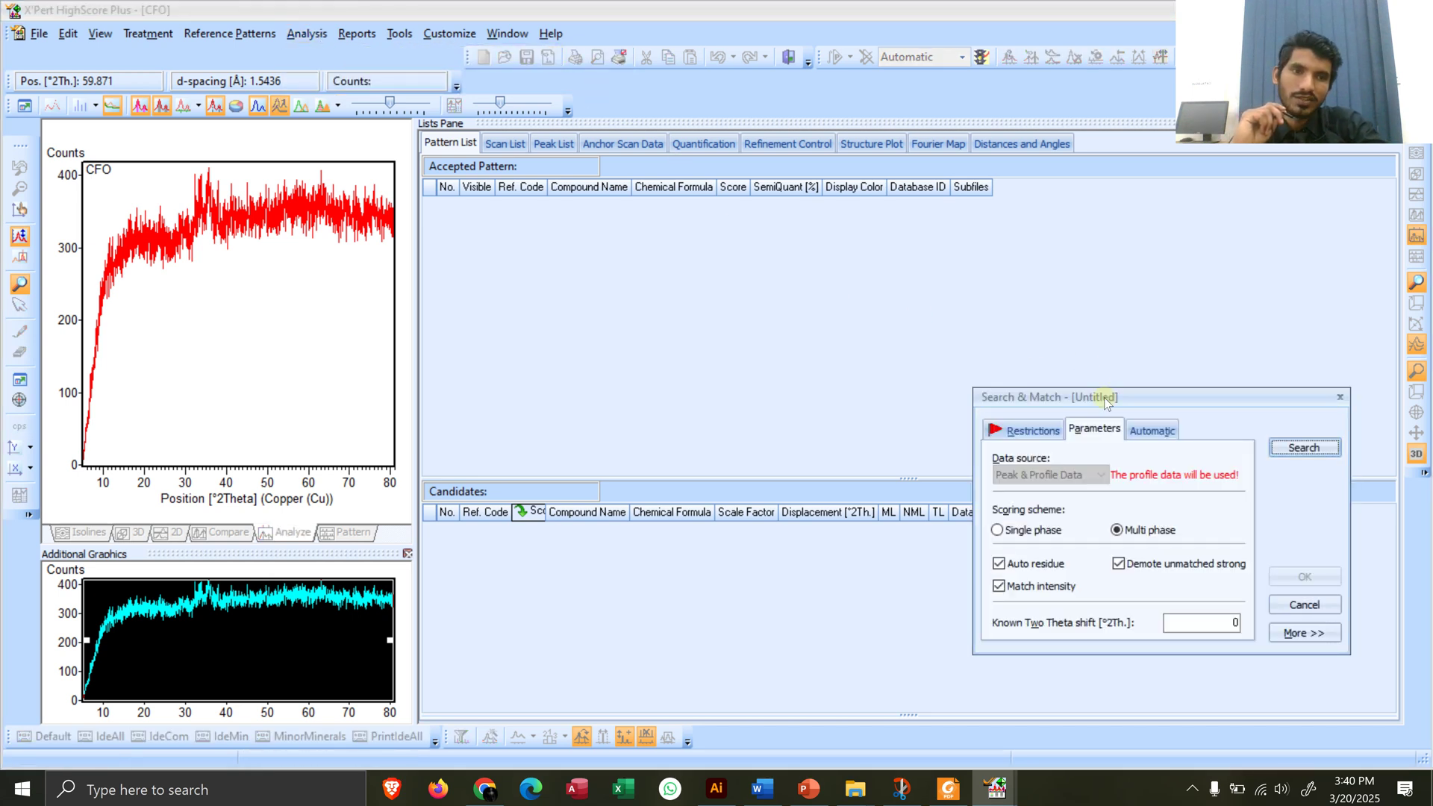
pyautogui.moveTo(1105, 399); pyautogui.dragTo(756, 176)
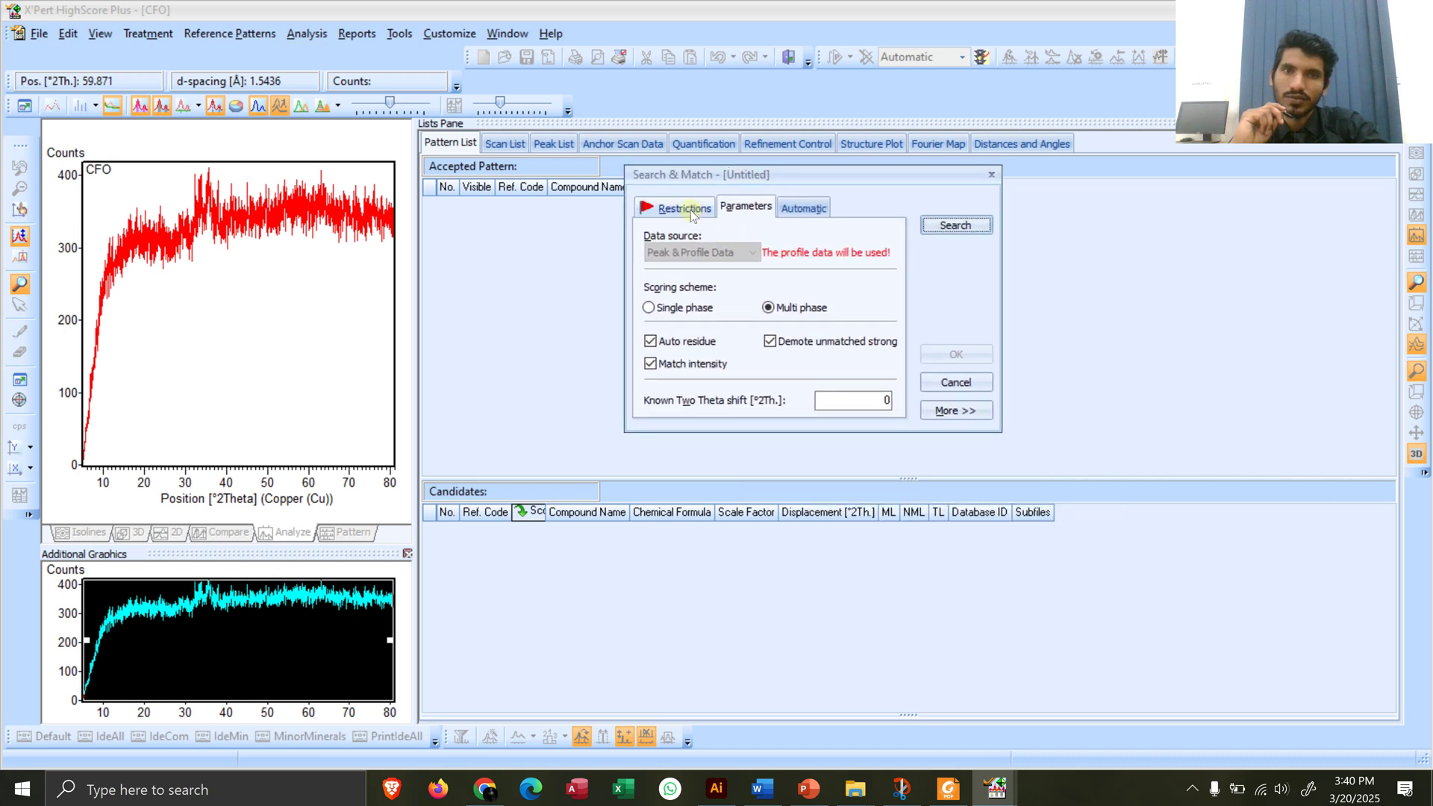
pyautogui.click(692, 213)
pyautogui.click(832, 280)
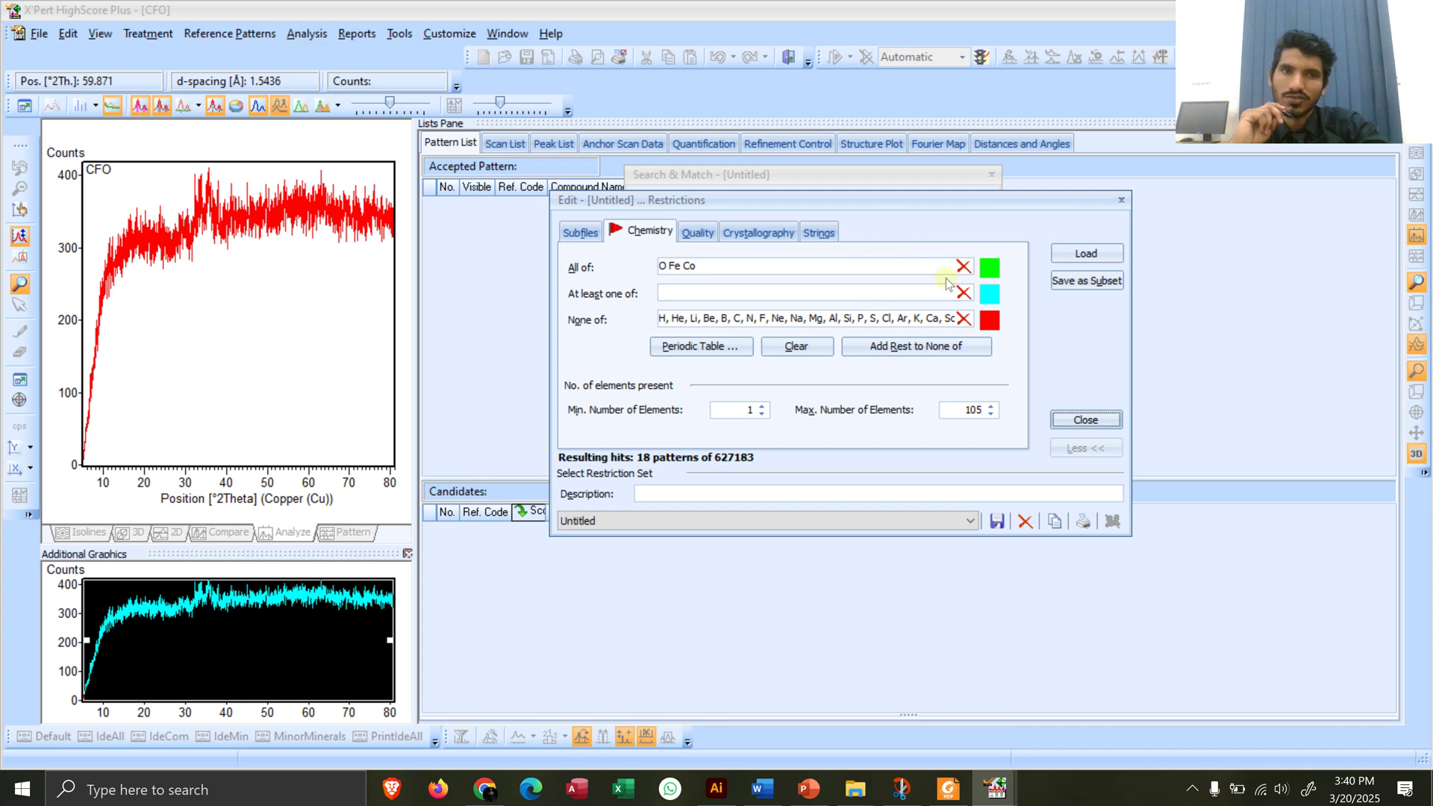
# Step: Clear the All of elements and mark every element in the periodic table as None of
pyautogui.click(970, 264)
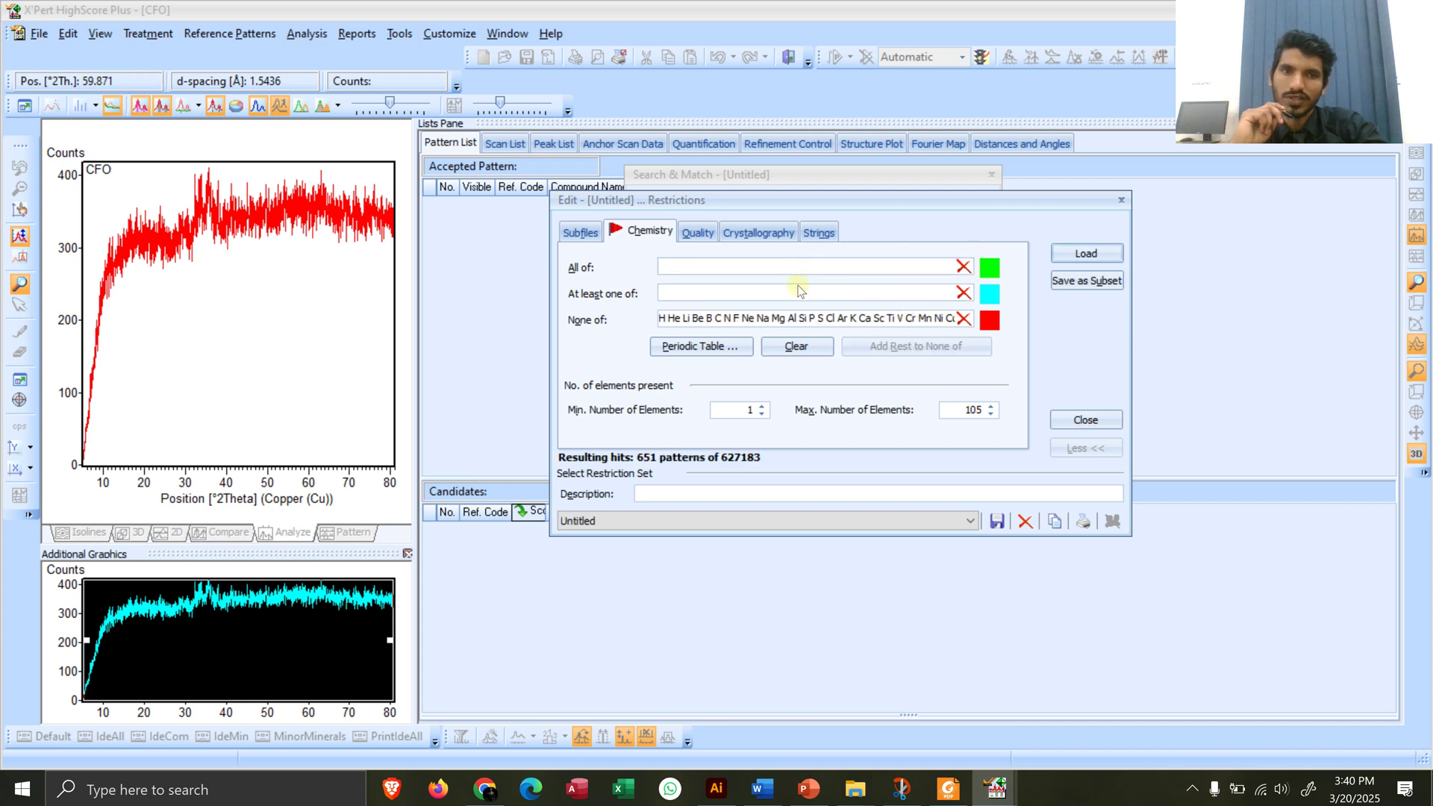
pyautogui.click(889, 372)
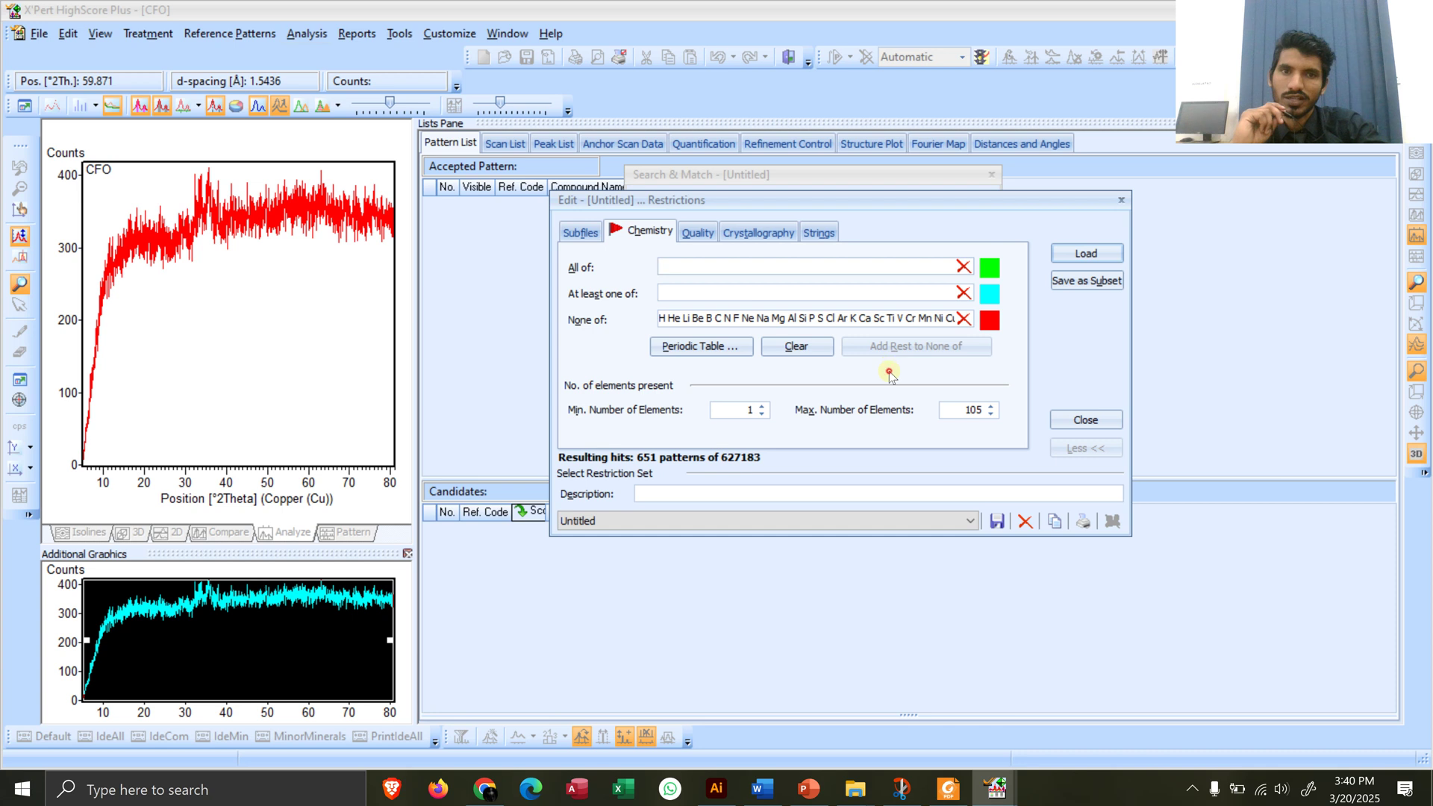
pyautogui.click(717, 352)
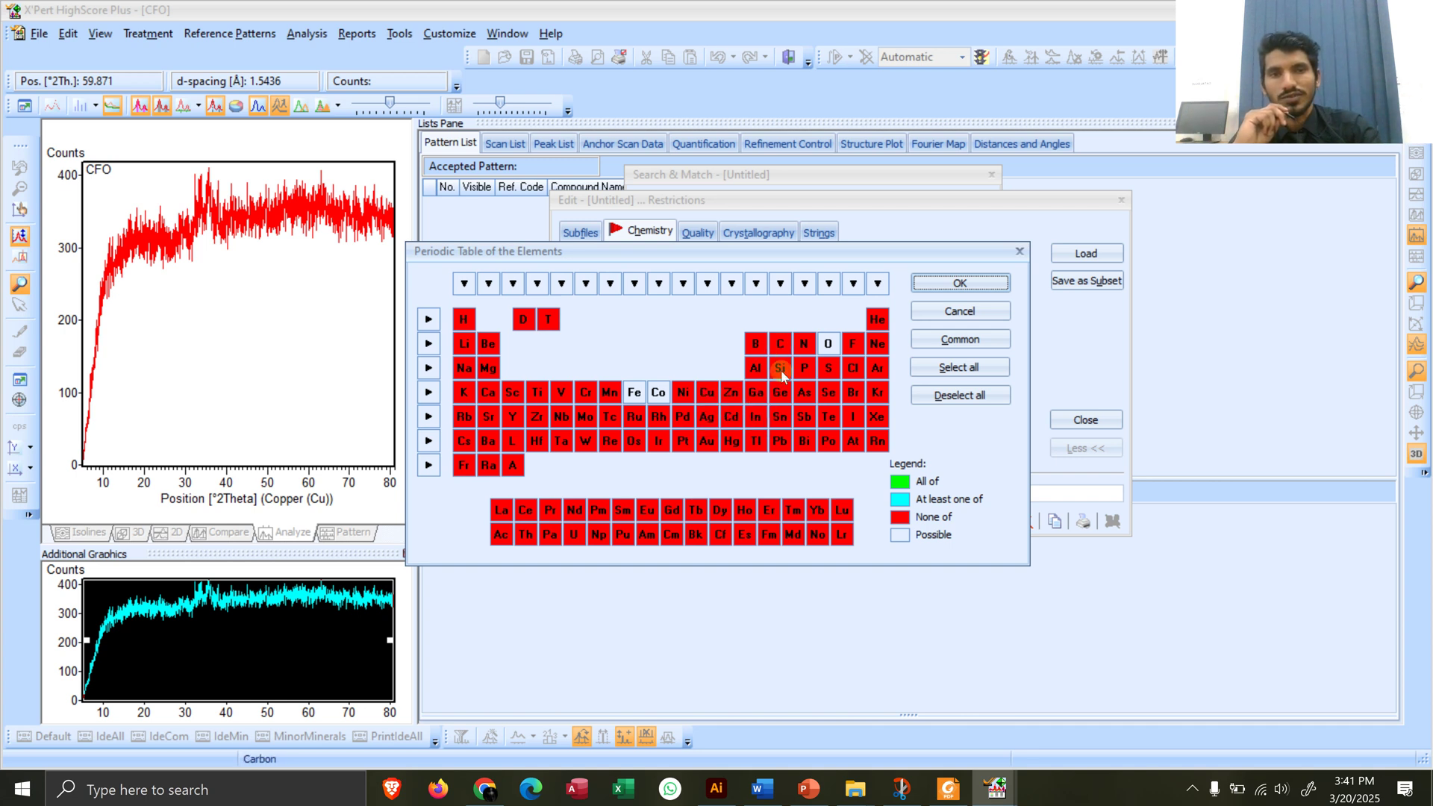
pyautogui.click(972, 397)
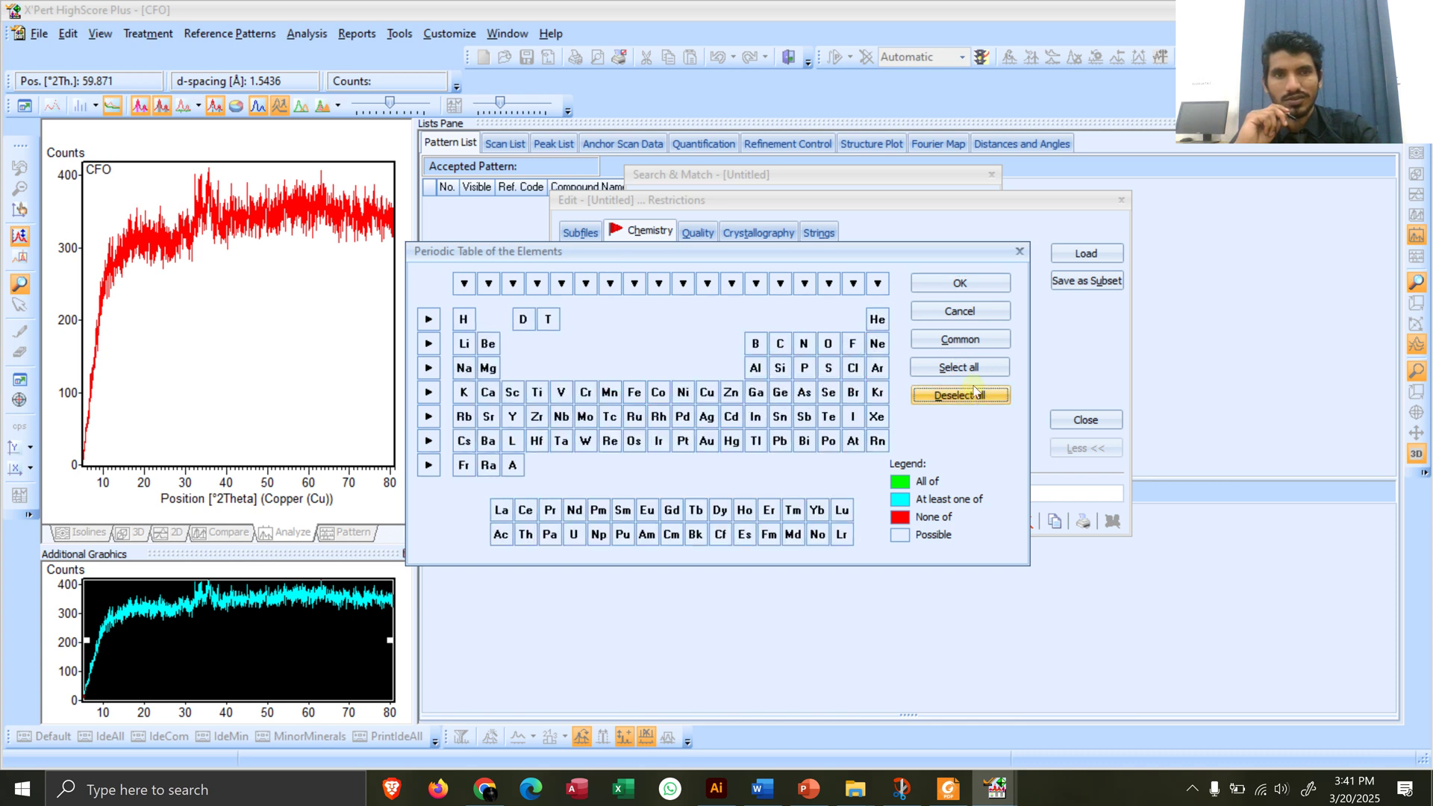
pyautogui.click(974, 370)
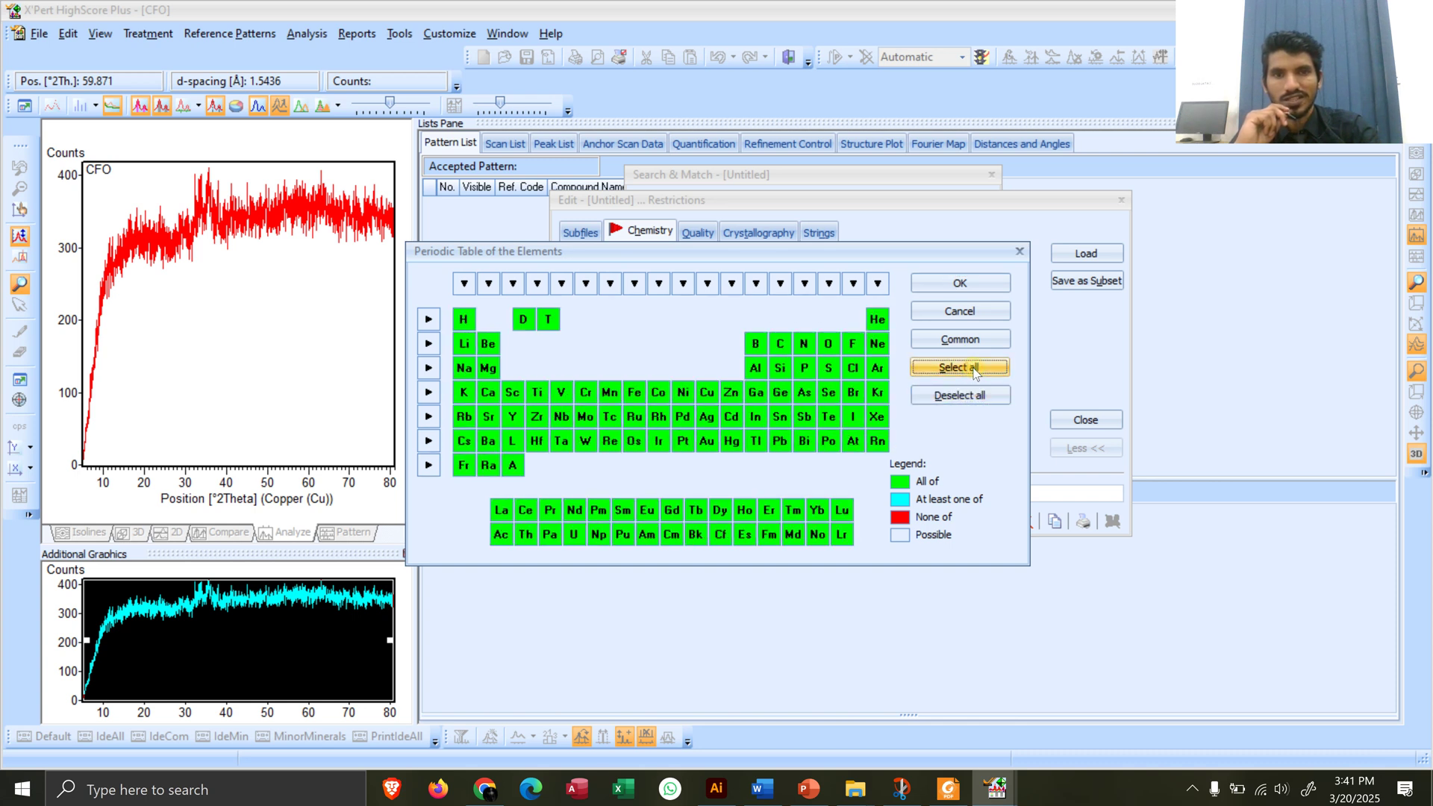
pyautogui.click(974, 368)
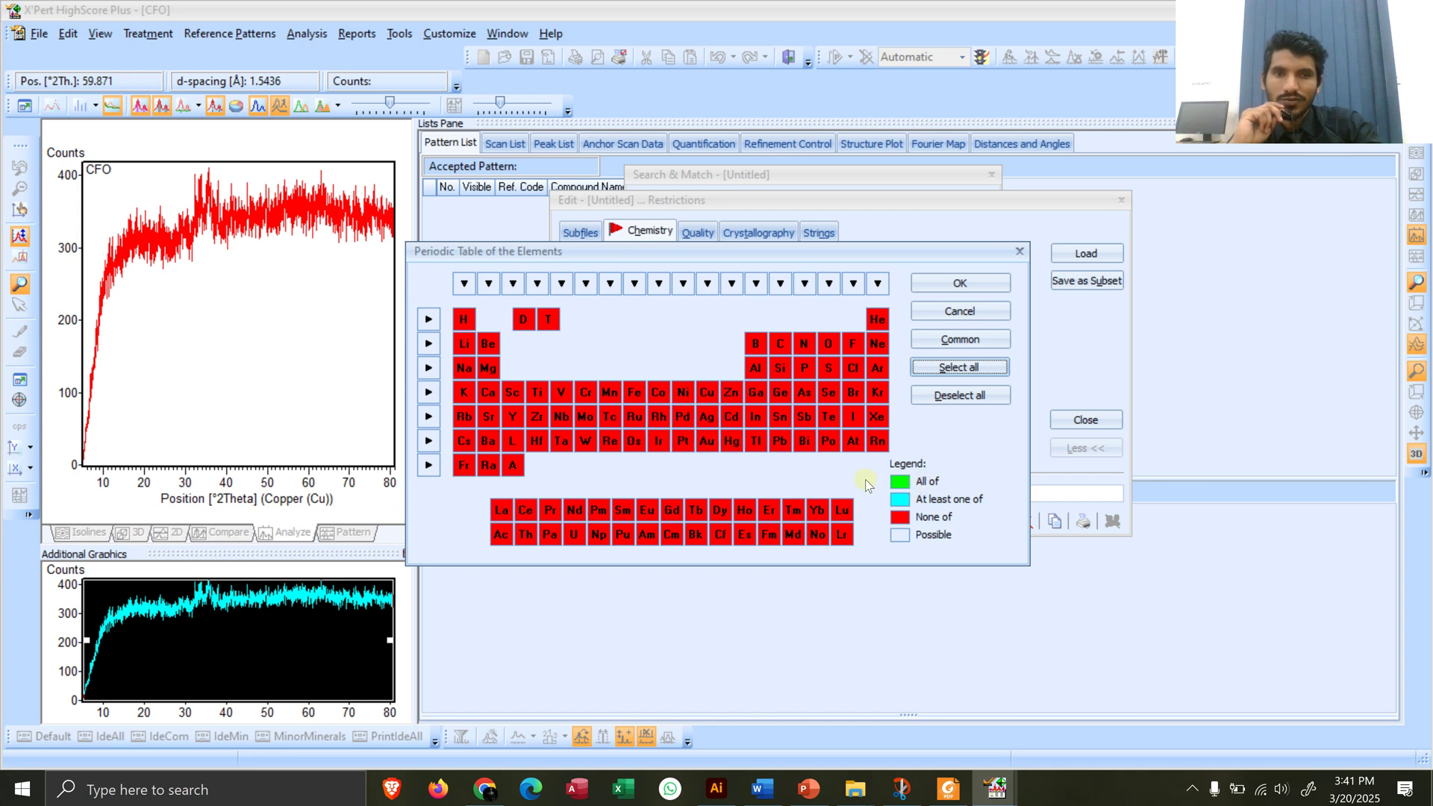
# Step: Set Co, Fe and O to All of in the periodic table and load the restrictions
pyautogui.click(665, 398)
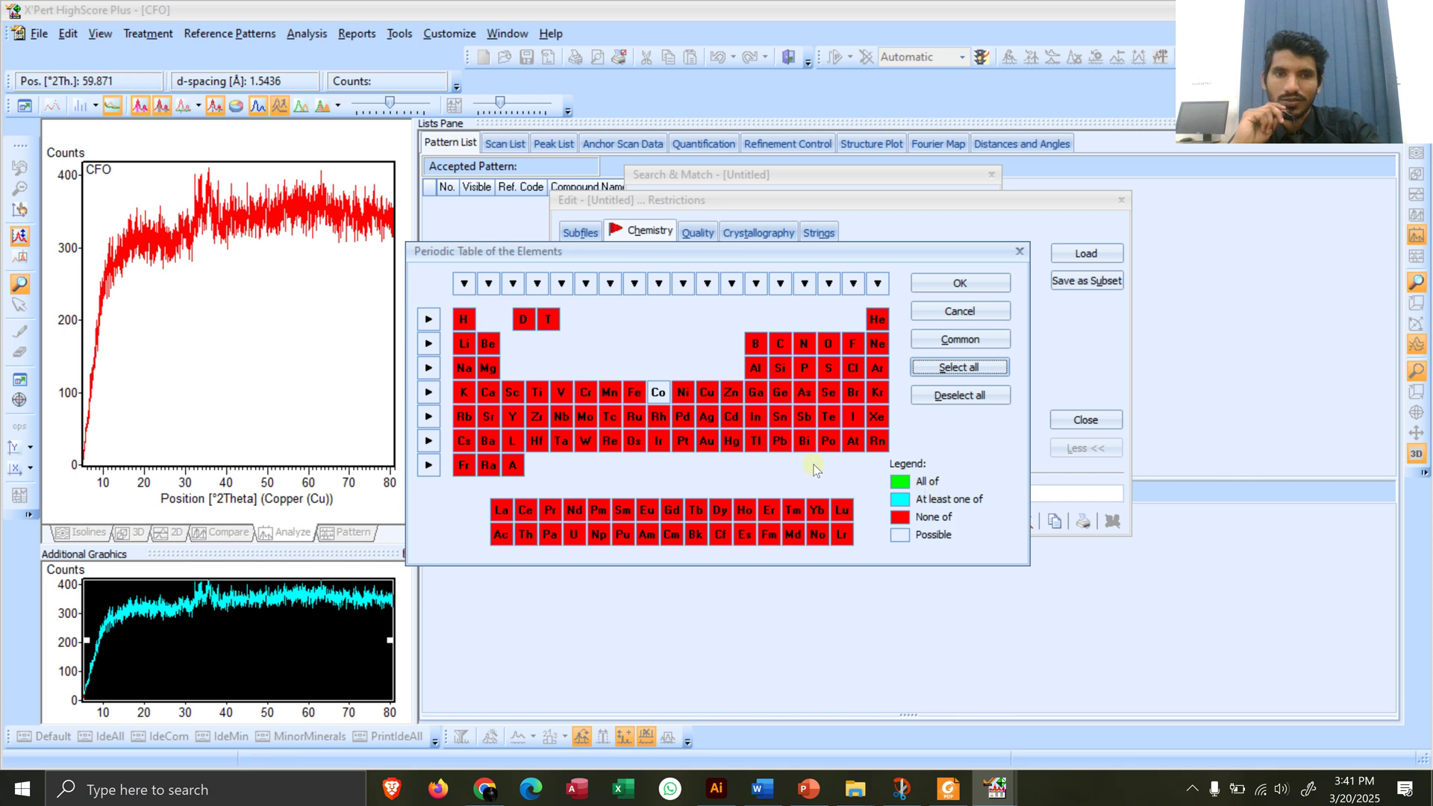
pyautogui.click(663, 397)
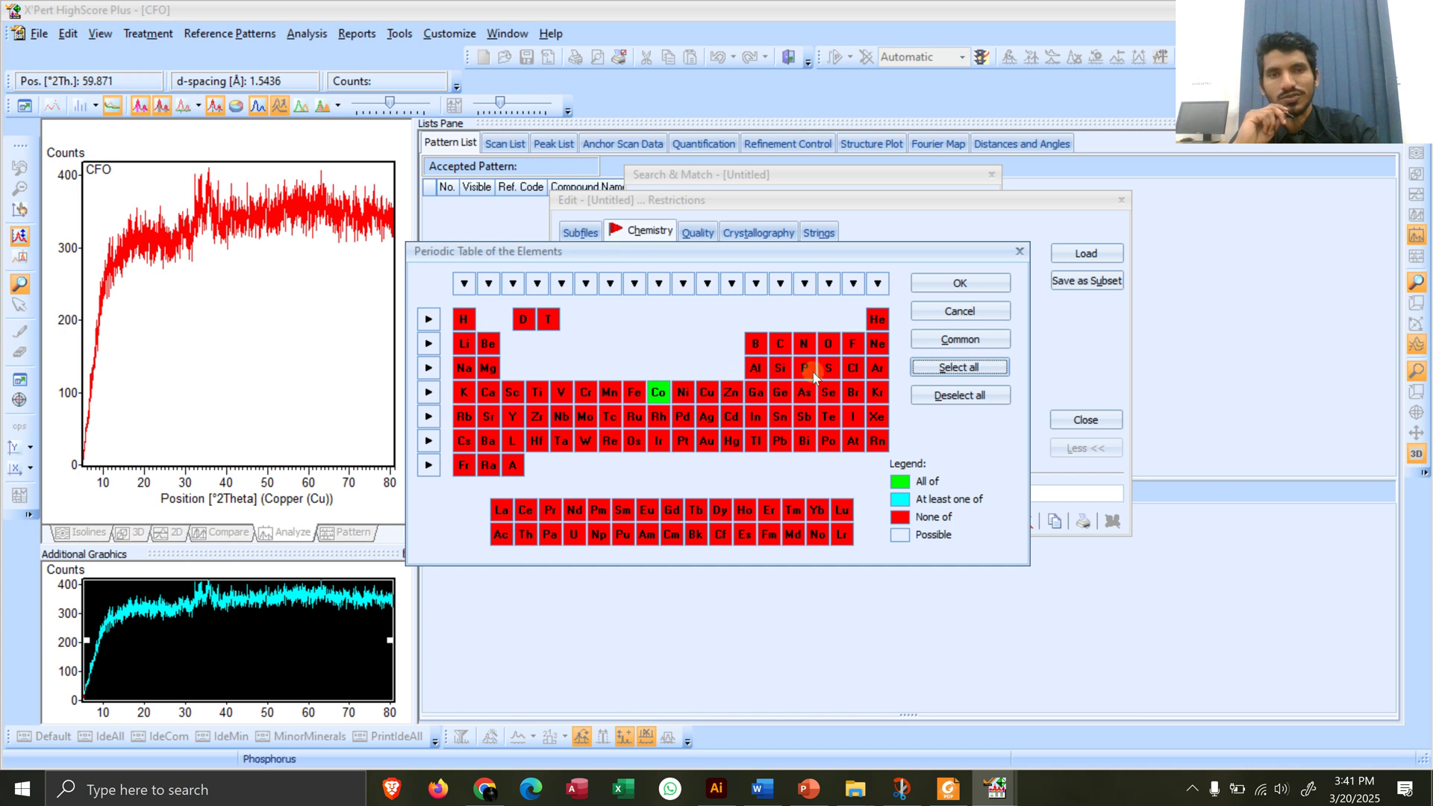
pyautogui.click(639, 400)
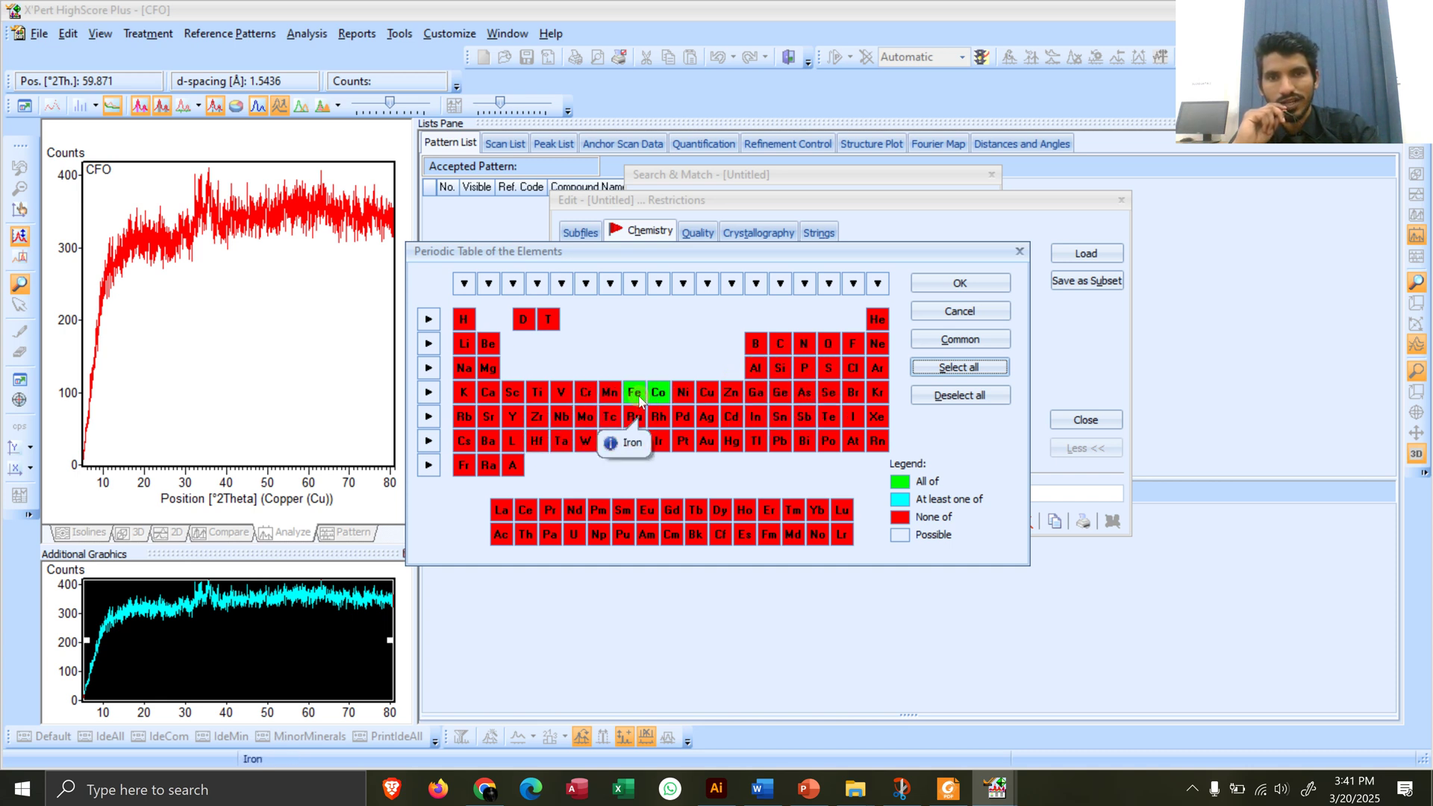
pyautogui.click(831, 347)
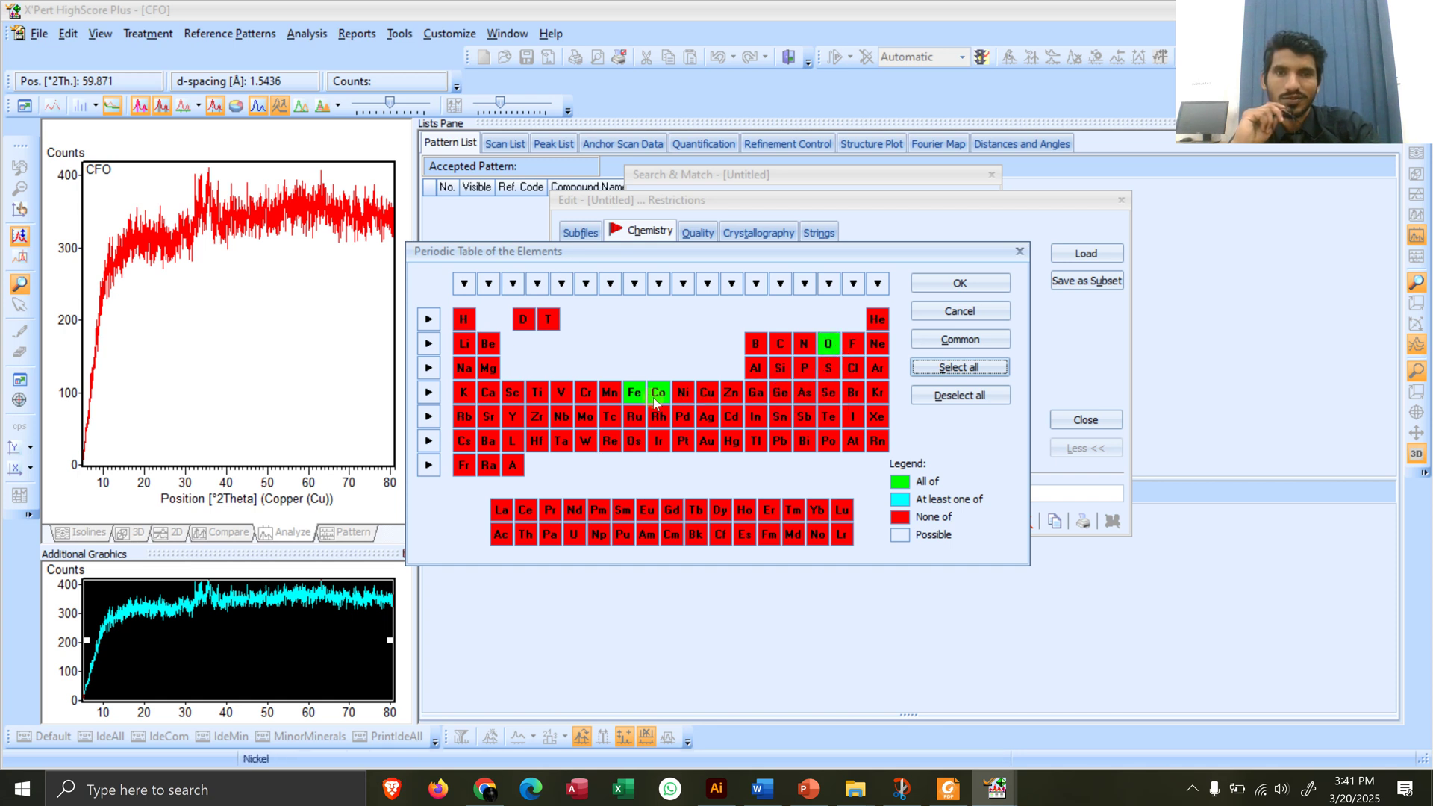
pyautogui.click(960, 284)
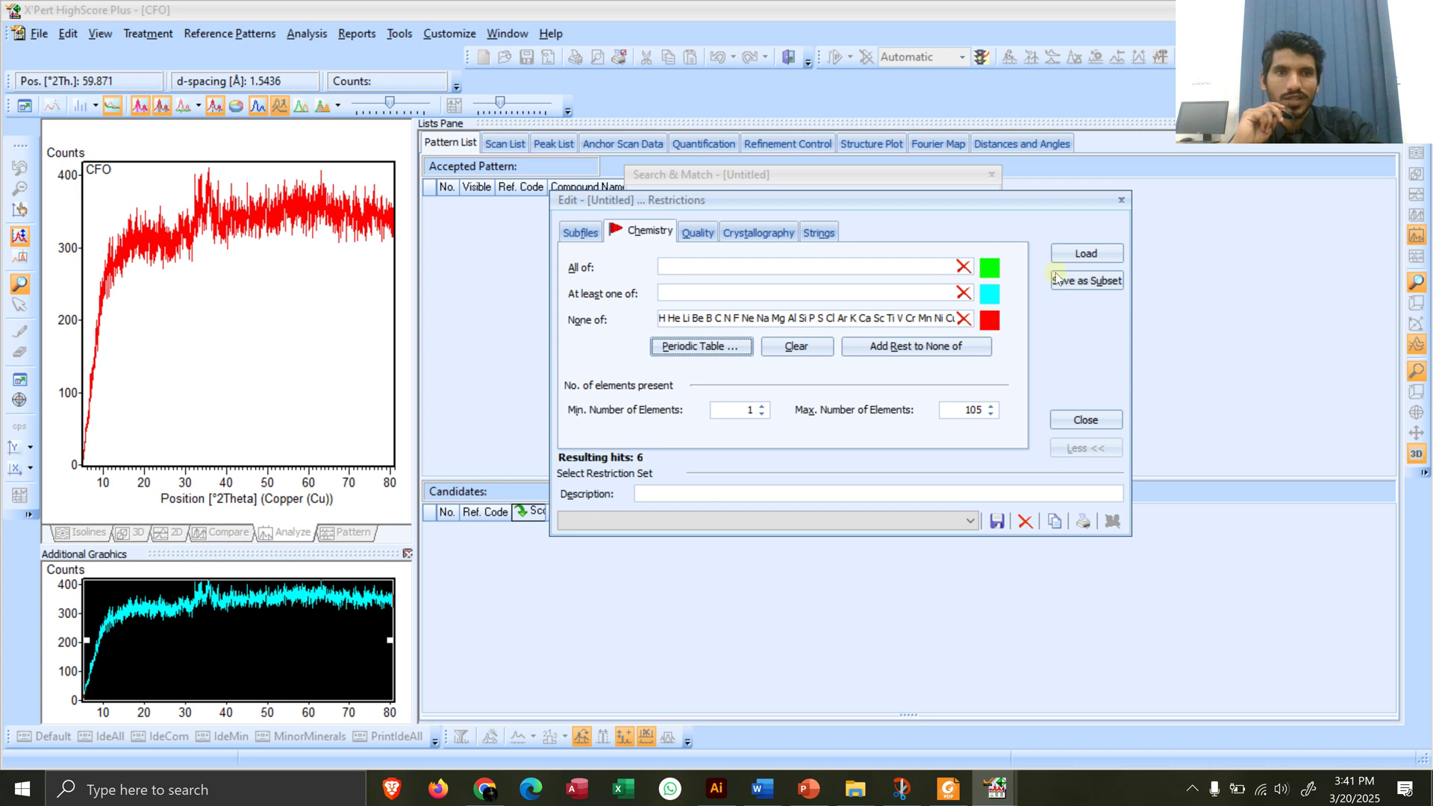
pyautogui.click(1092, 255)
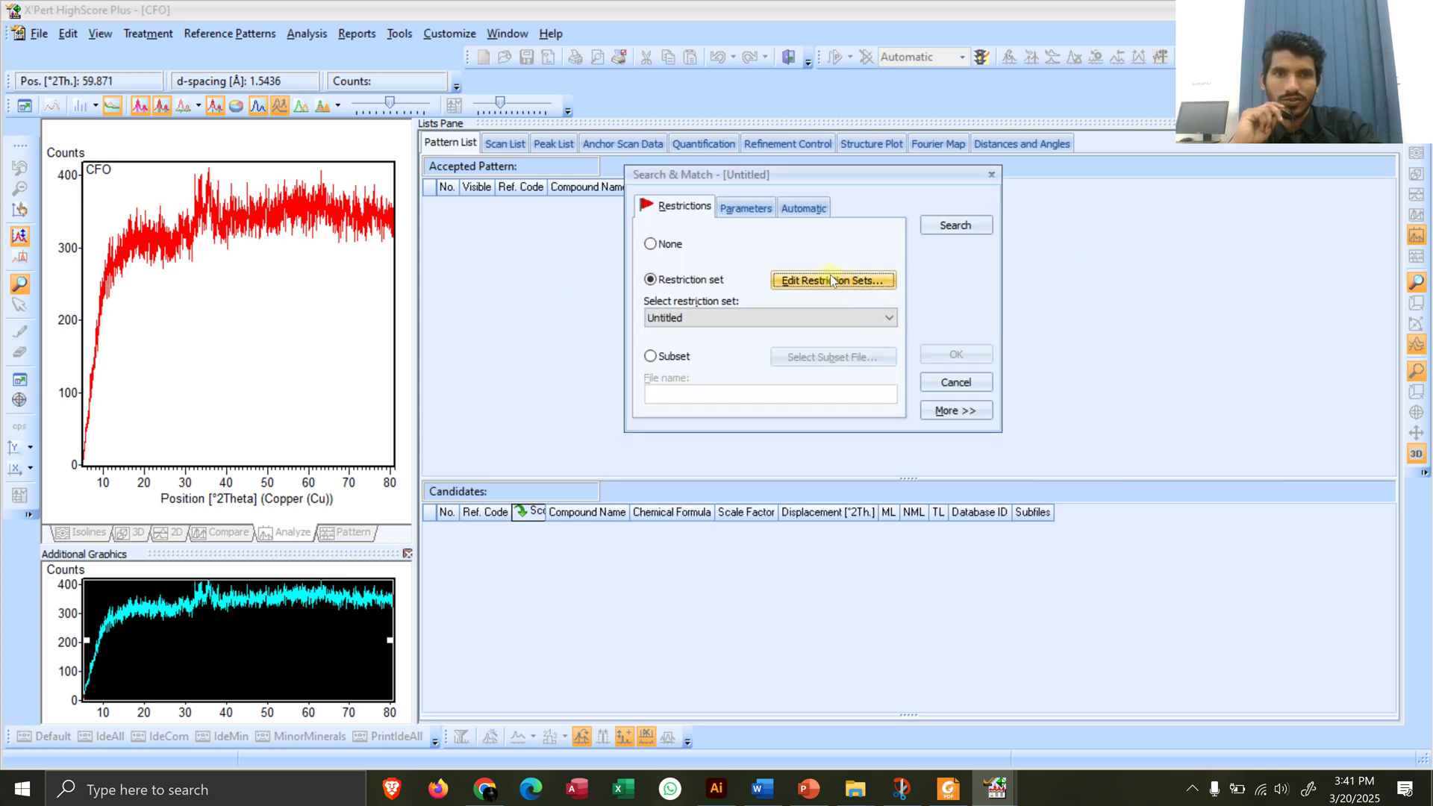
# Step: Reopen the restriction set, add the rest of the elements to None of, and close the editor
pyautogui.click(808, 283)
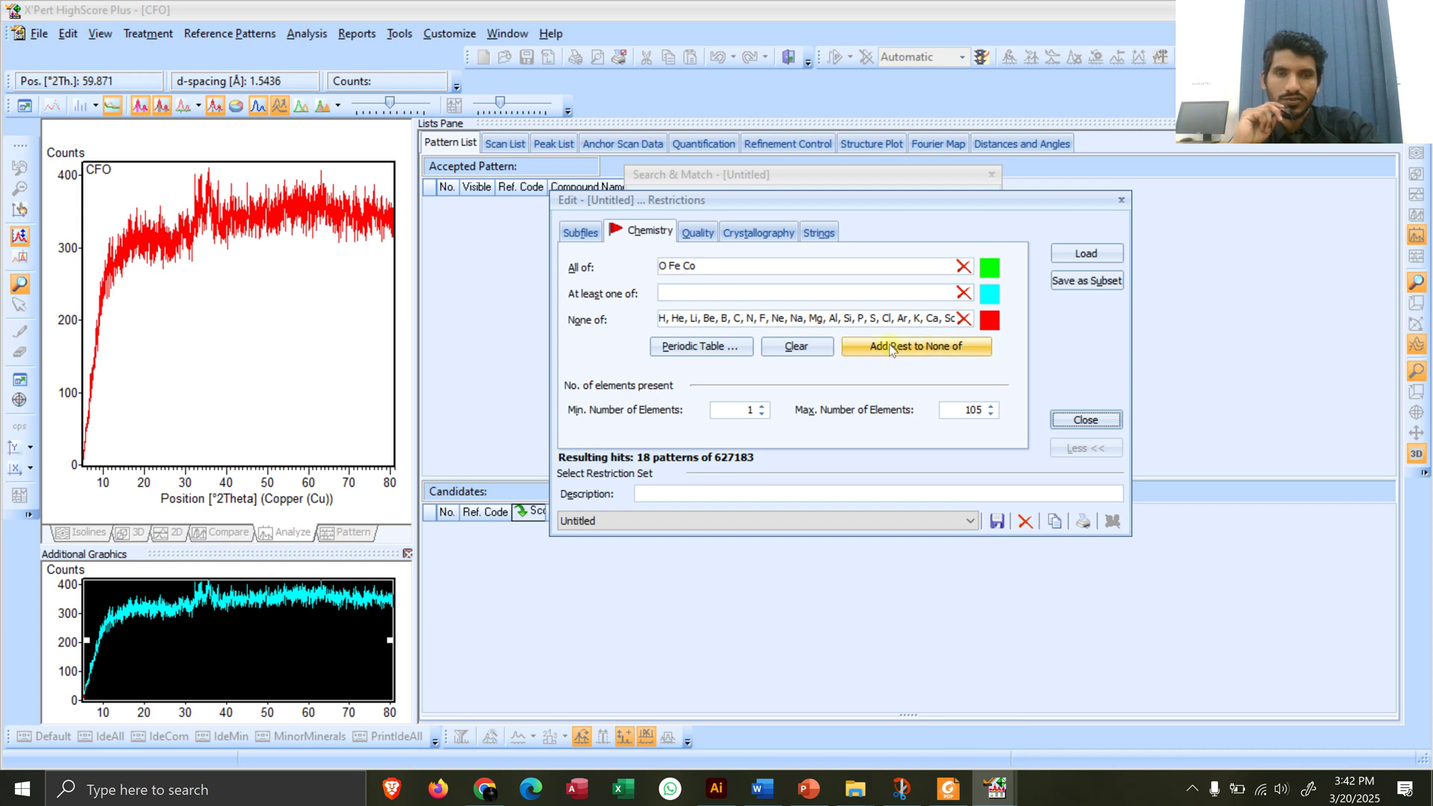
pyautogui.click(909, 345)
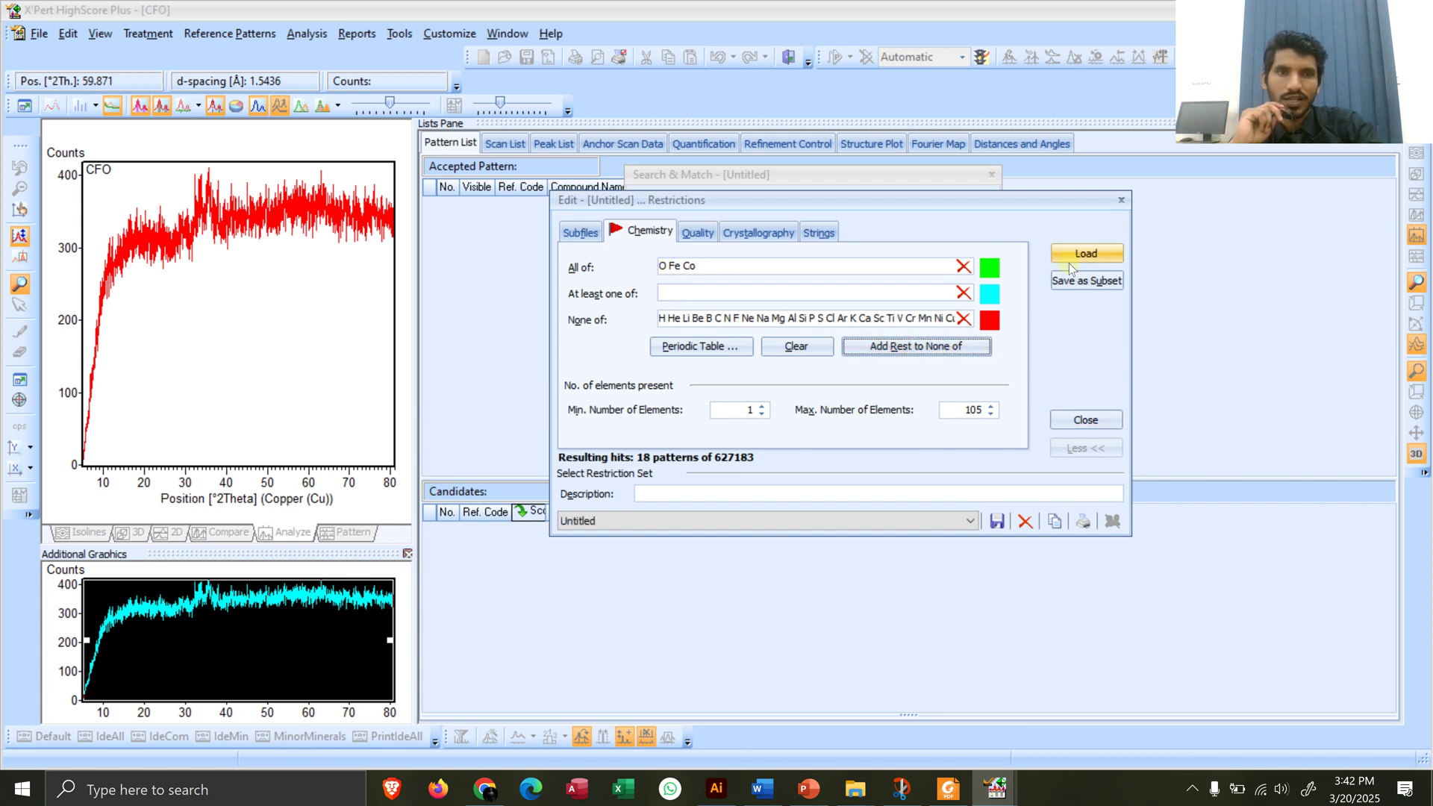
pyautogui.press('Escape')
# Step: Run the Search & Match search with the restriction set and accept the candidate list
pyautogui.click(983, 230)
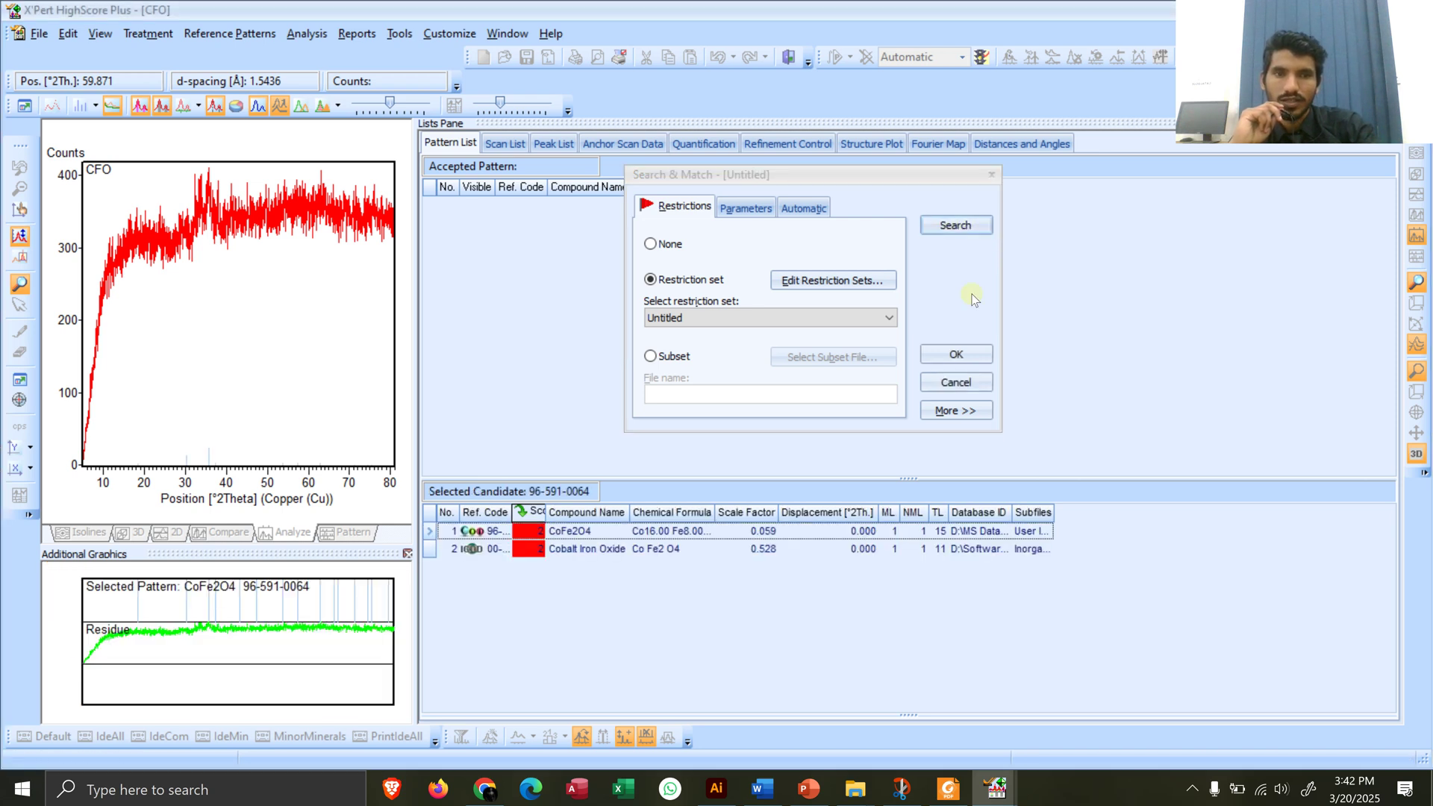
pyautogui.click(950, 363)
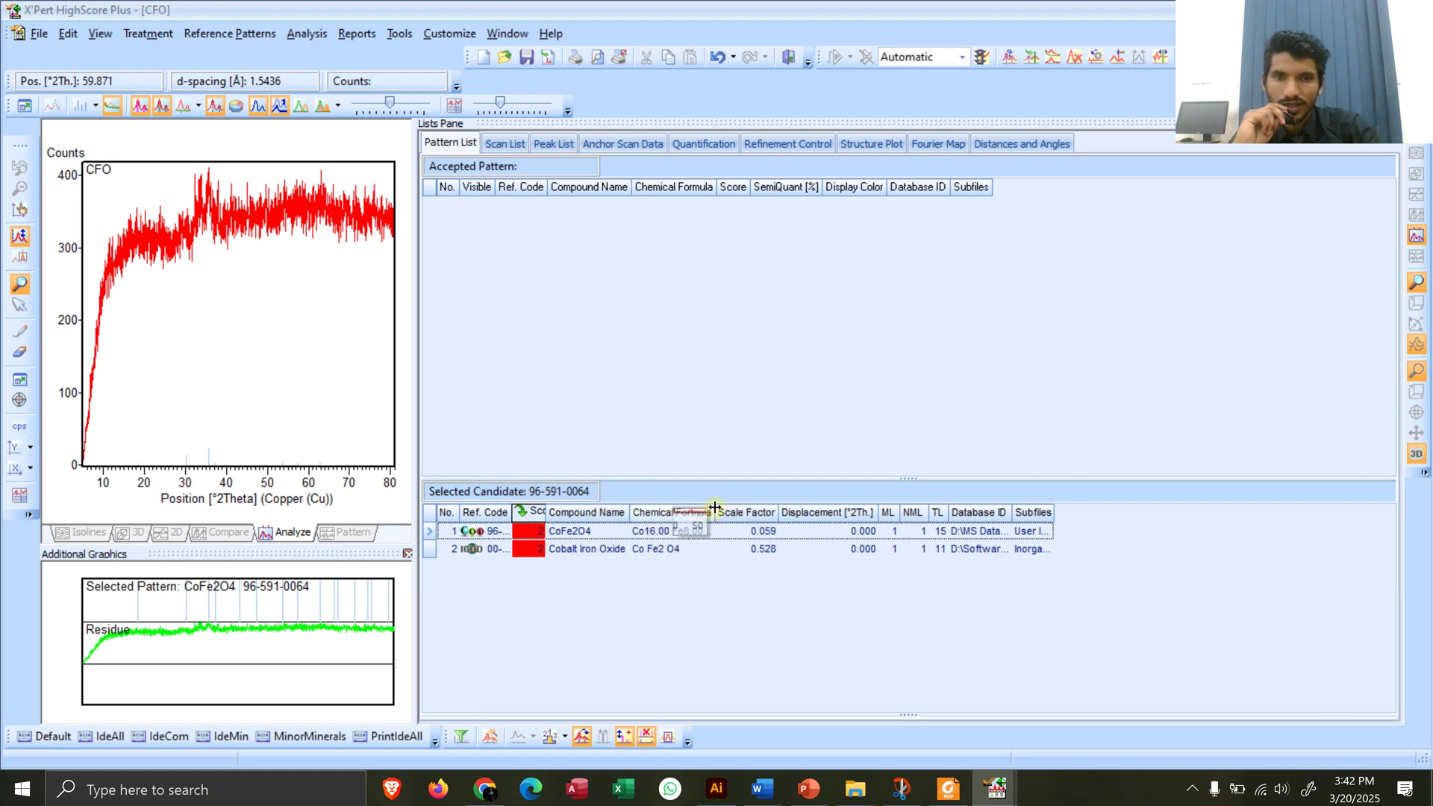
# Step: Widen the Chemical Formula column and compare the CoFe2O4 and Cobalt Iron Oxide candidates, ending with Cobalt Iron Oxide selected
pyautogui.moveTo(714, 511); pyautogui.dragTo(773, 513)
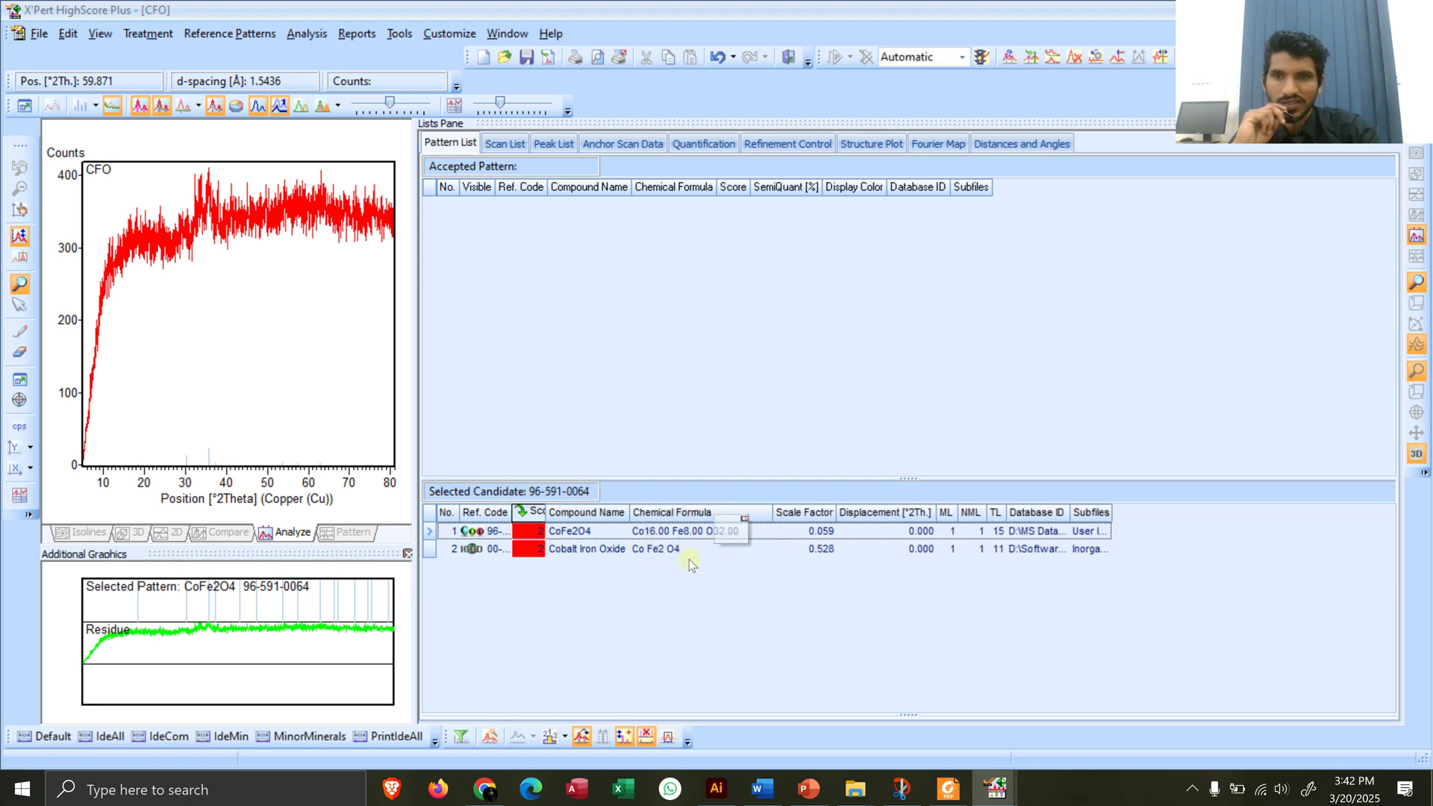
pyautogui.click(666, 548)
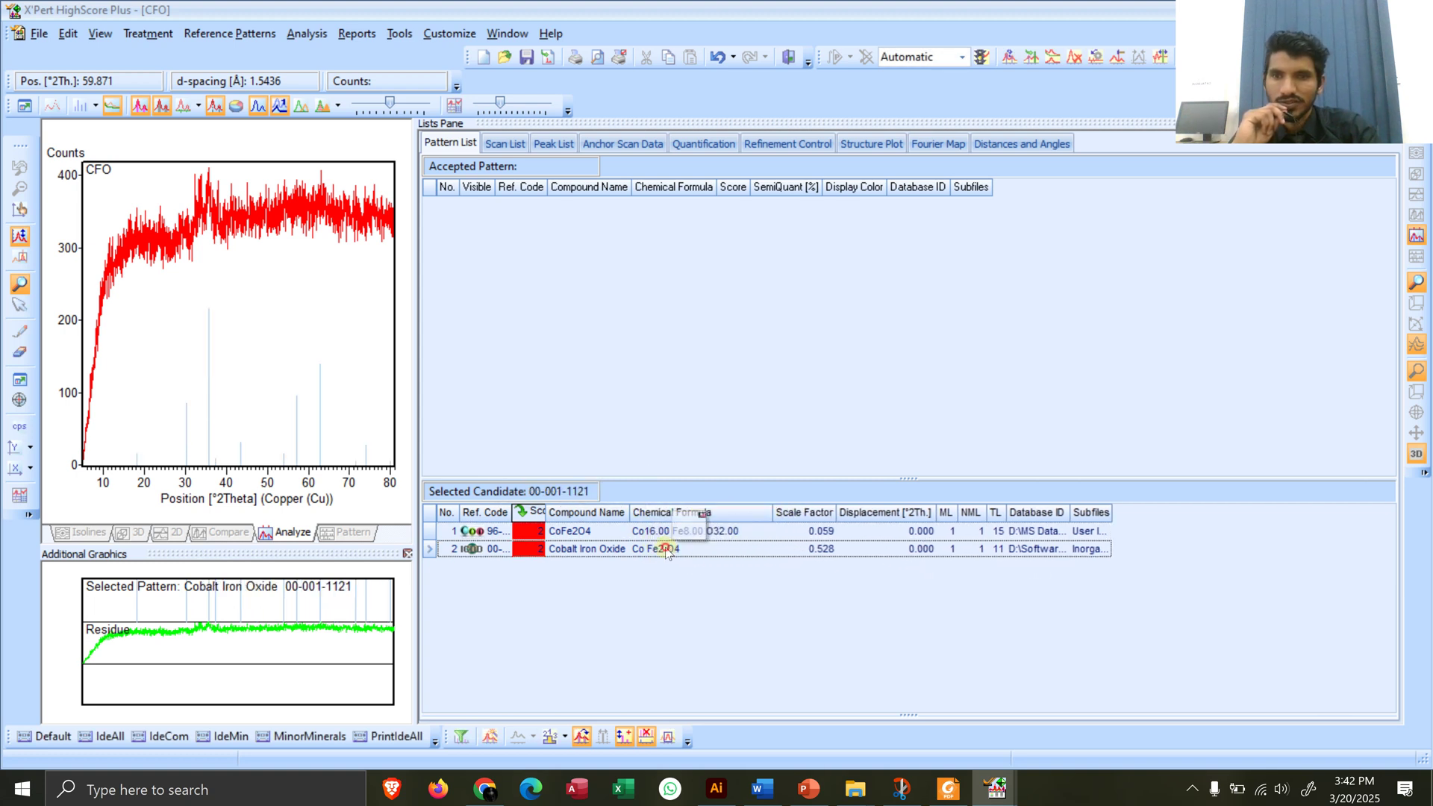
pyautogui.click(675, 532)
pyautogui.click(657, 552)
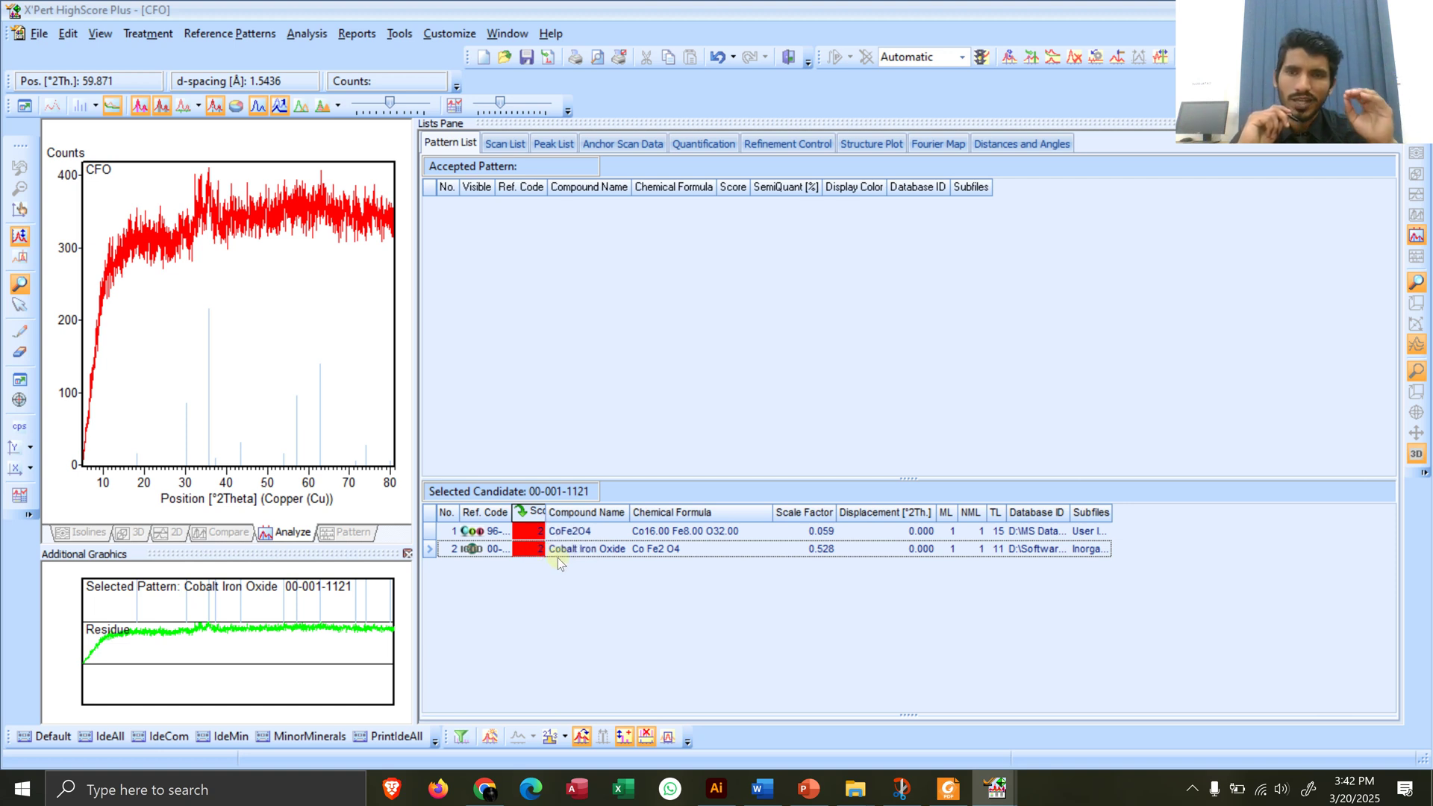
pyautogui.moveTo(558, 558); pyautogui.dragTo(721, 554)
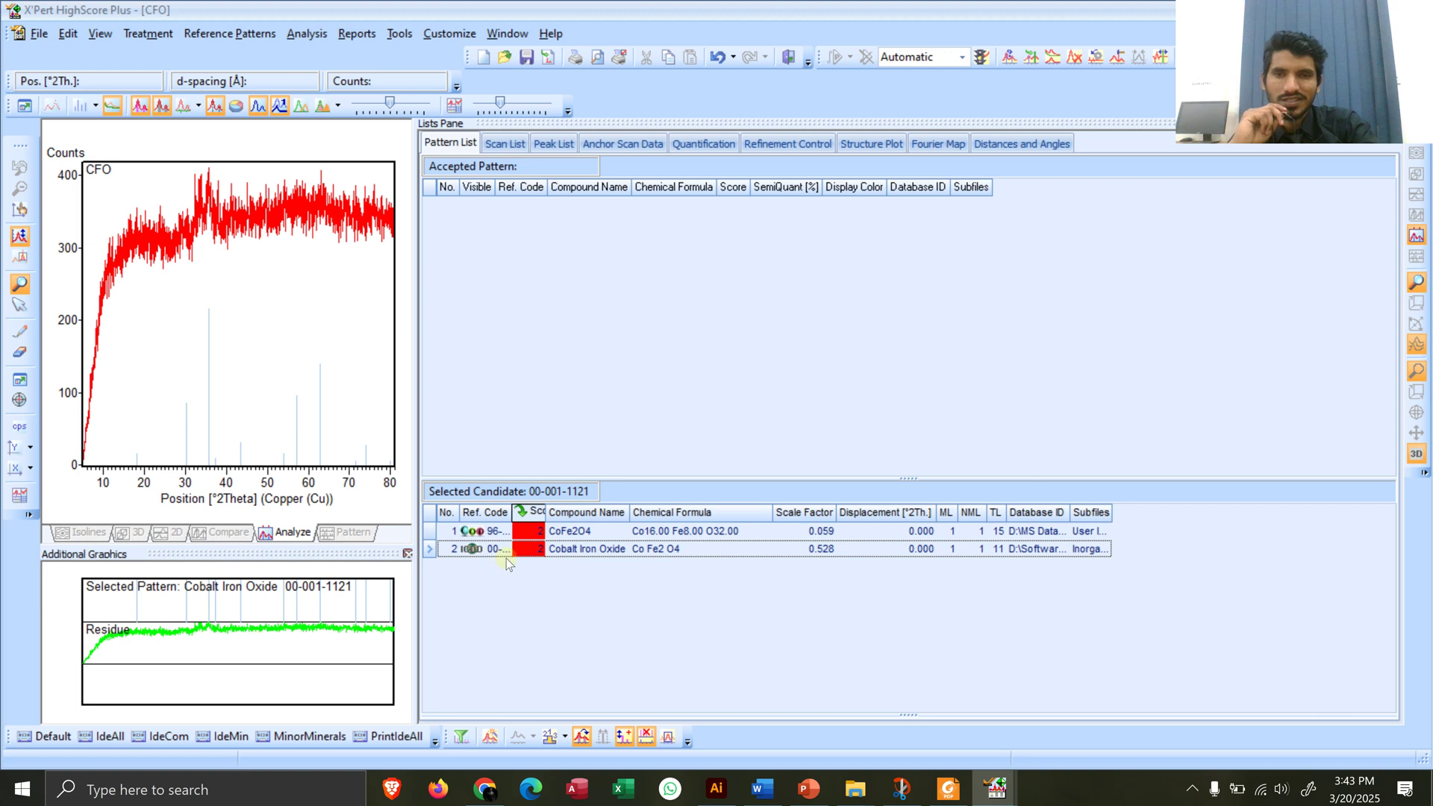
pyautogui.click(536, 552)
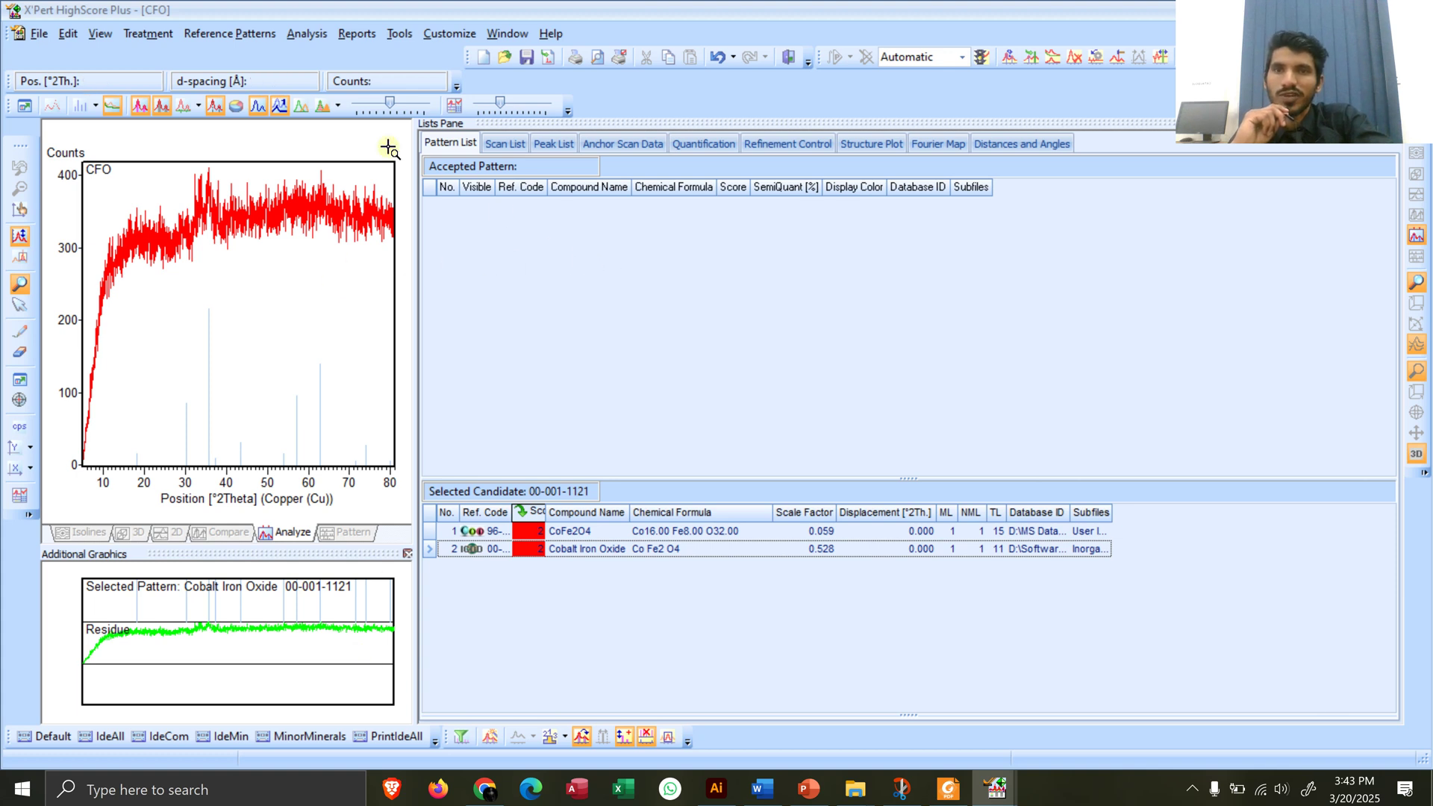
# Step: Reopen the Search & Match restriction set and change Fe, Co and O to At least one of in the periodic table
pyautogui.click(306, 34)
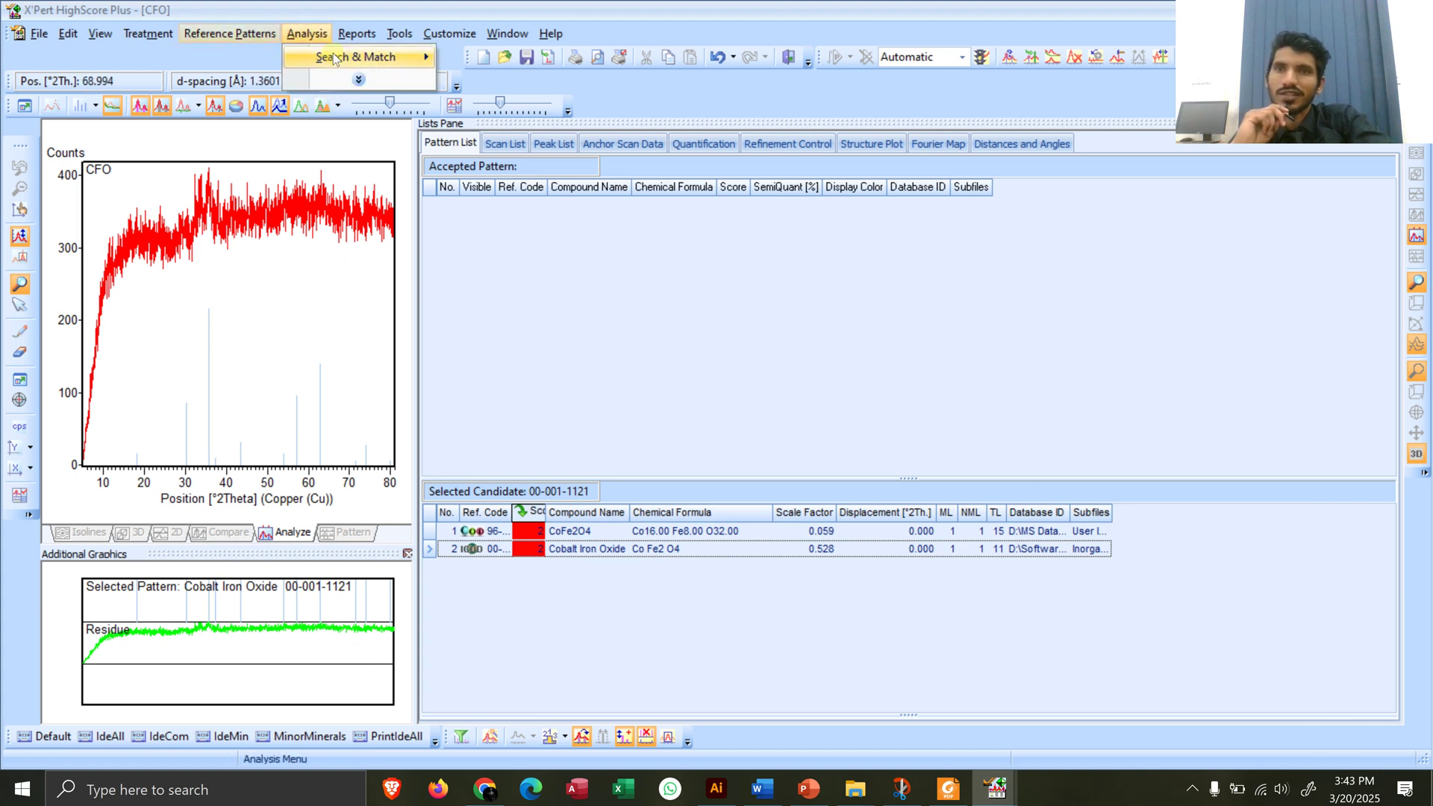
pyautogui.moveTo(336, 57)
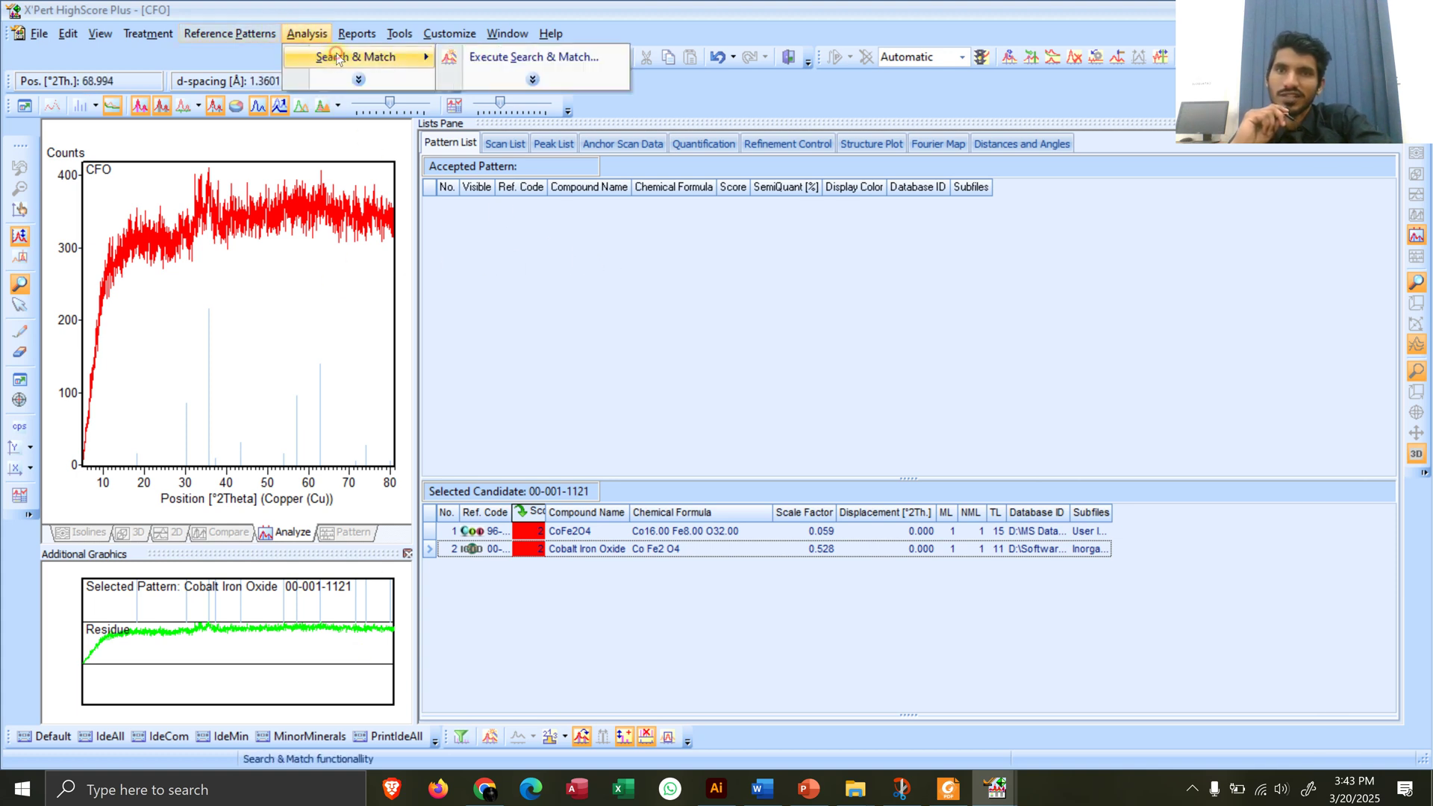
pyautogui.click(502, 58)
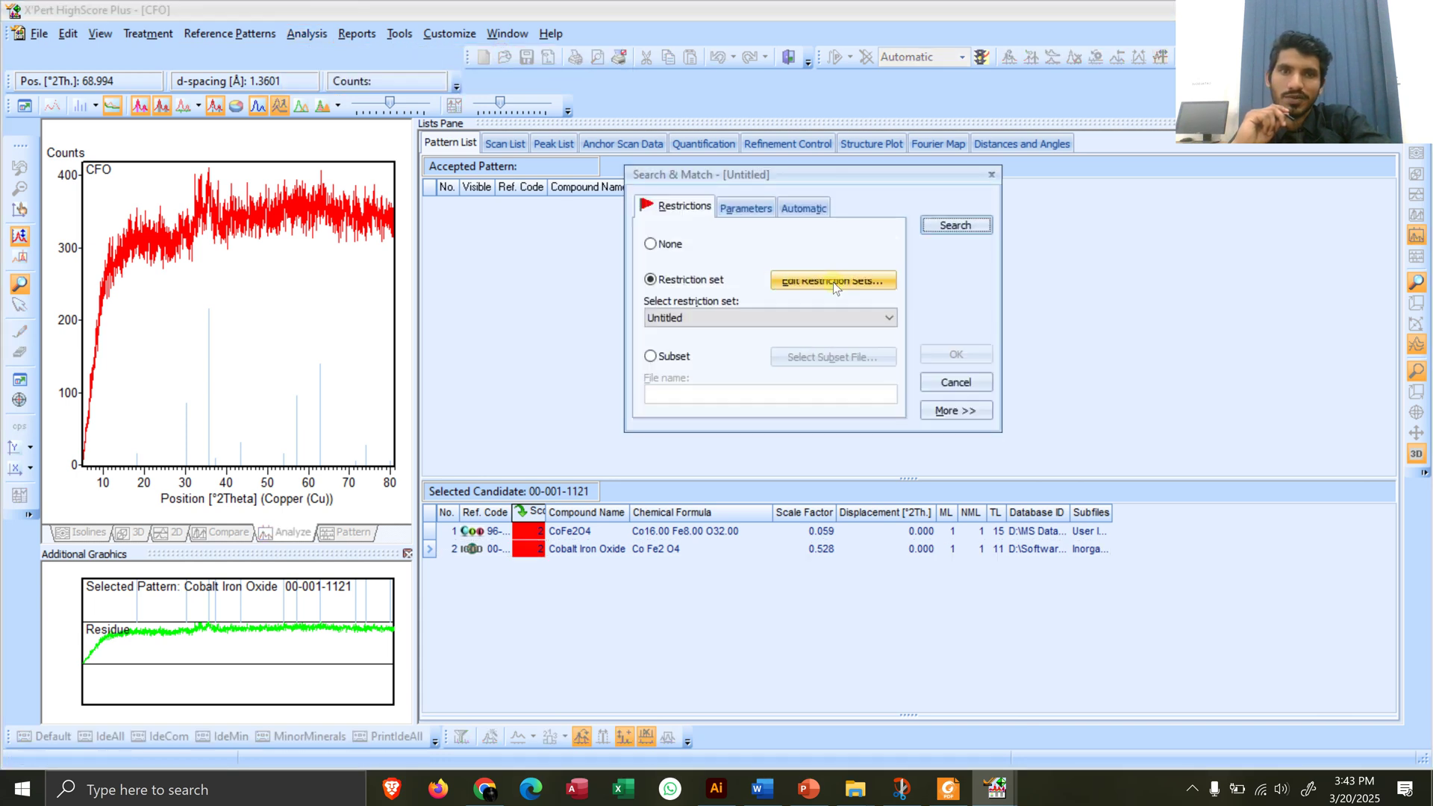
pyautogui.click(842, 279)
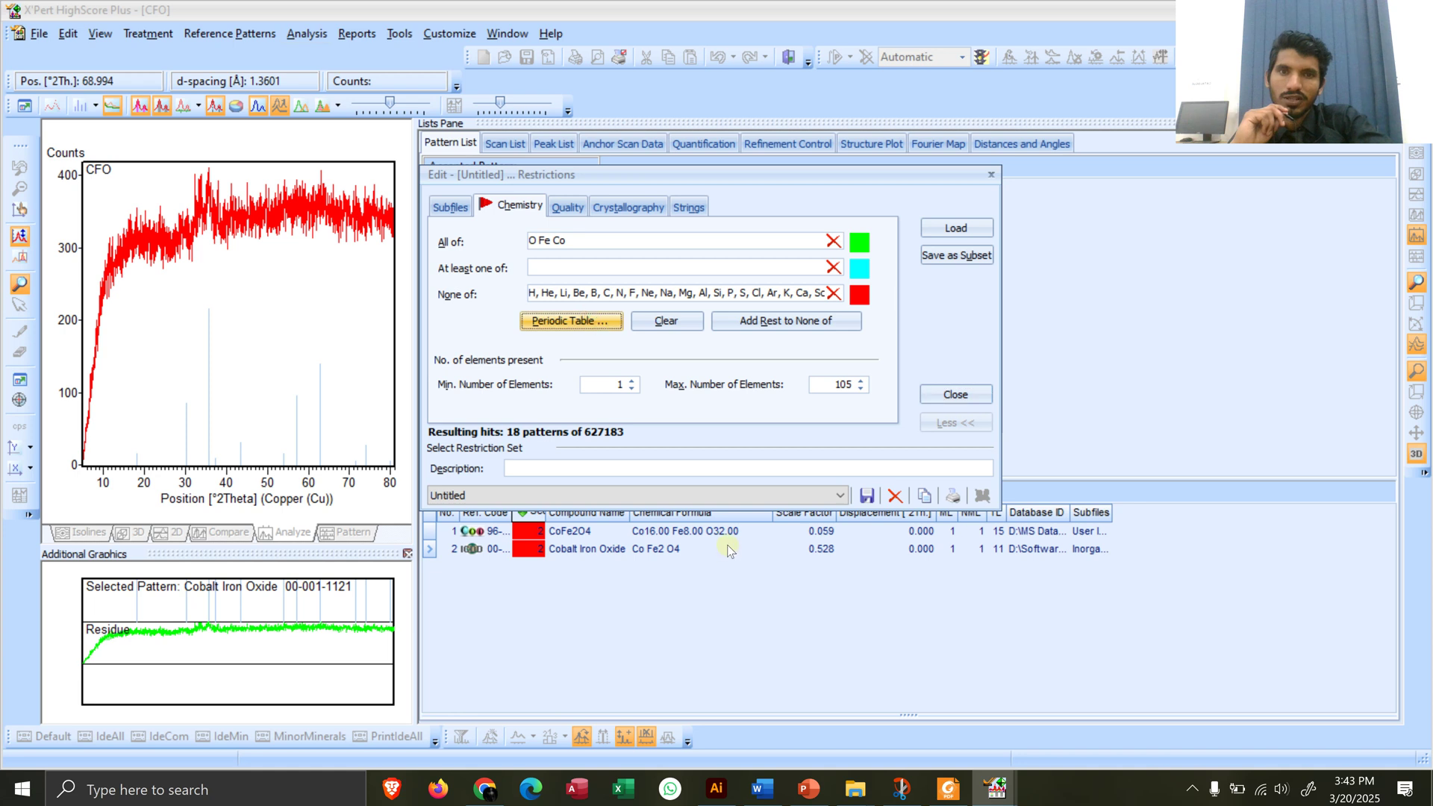
pyautogui.click(588, 320)
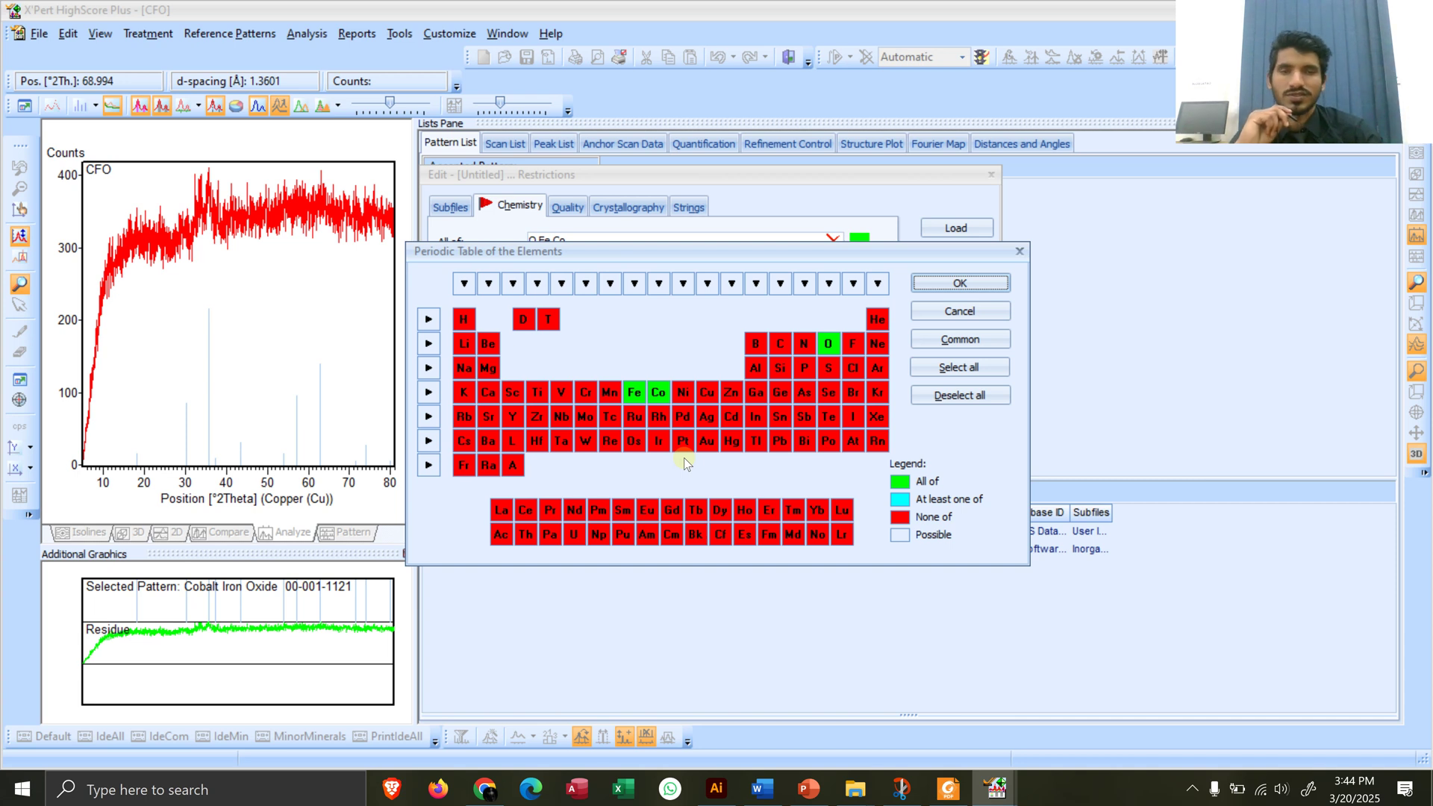
pyautogui.click(635, 400)
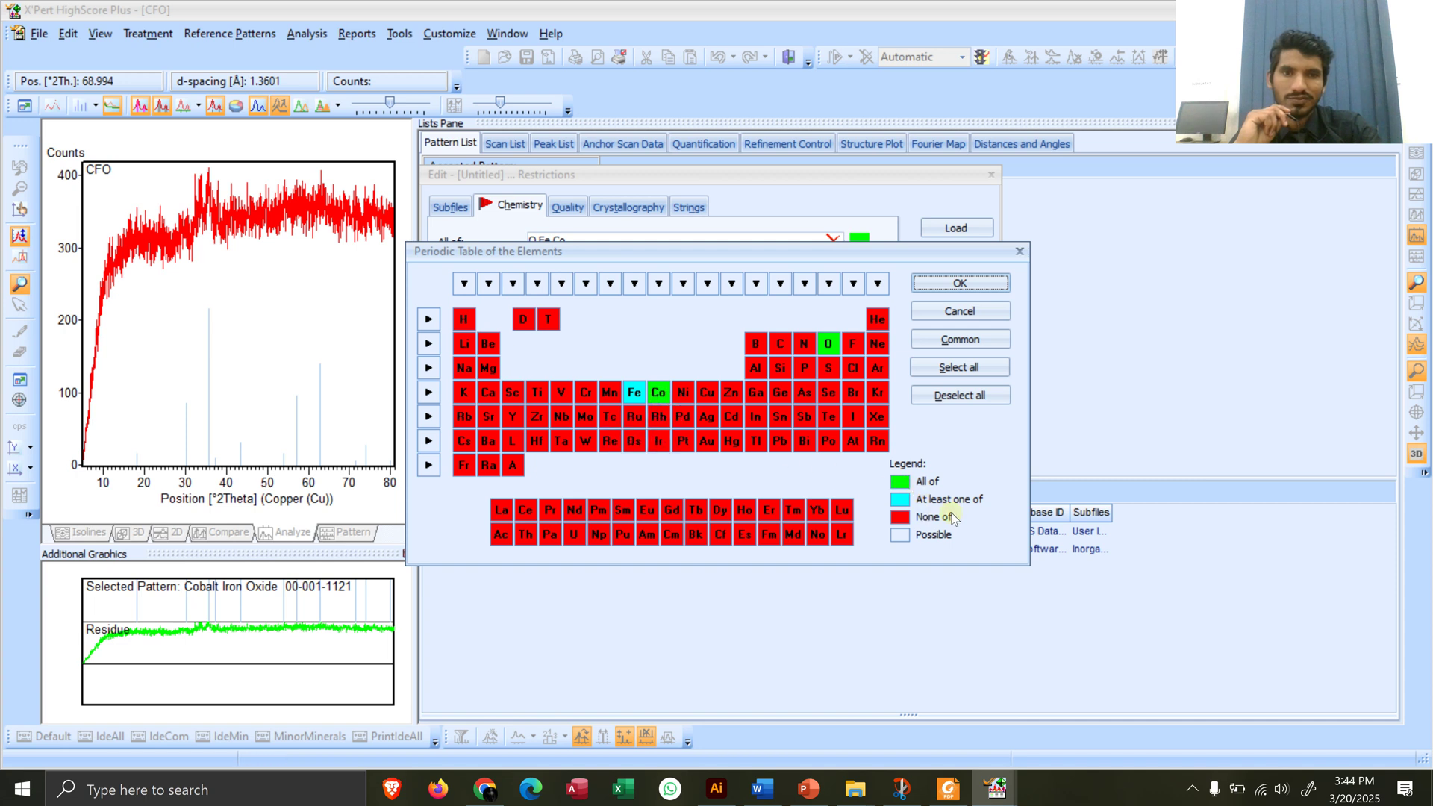
pyautogui.click(659, 392)
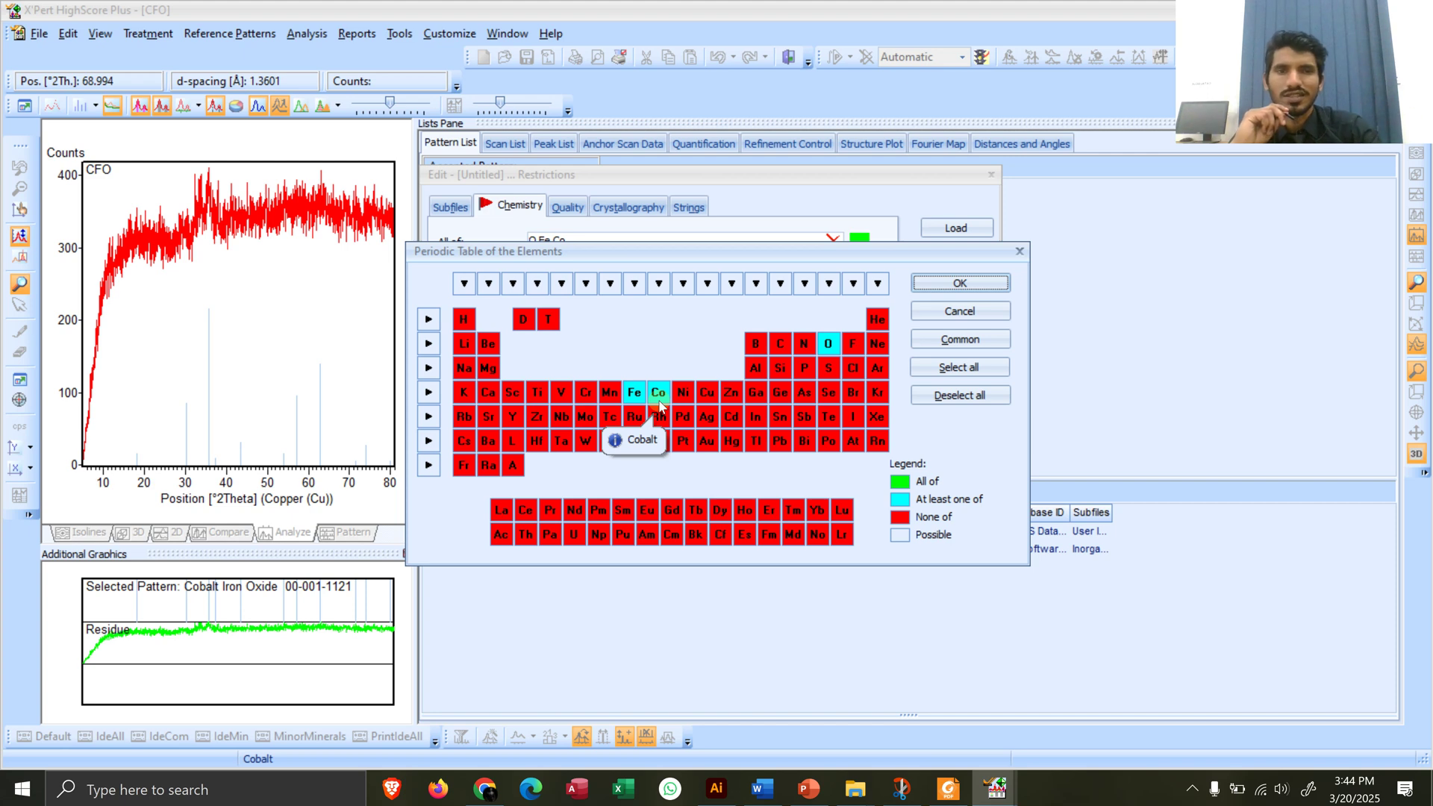
pyautogui.click(960, 283)
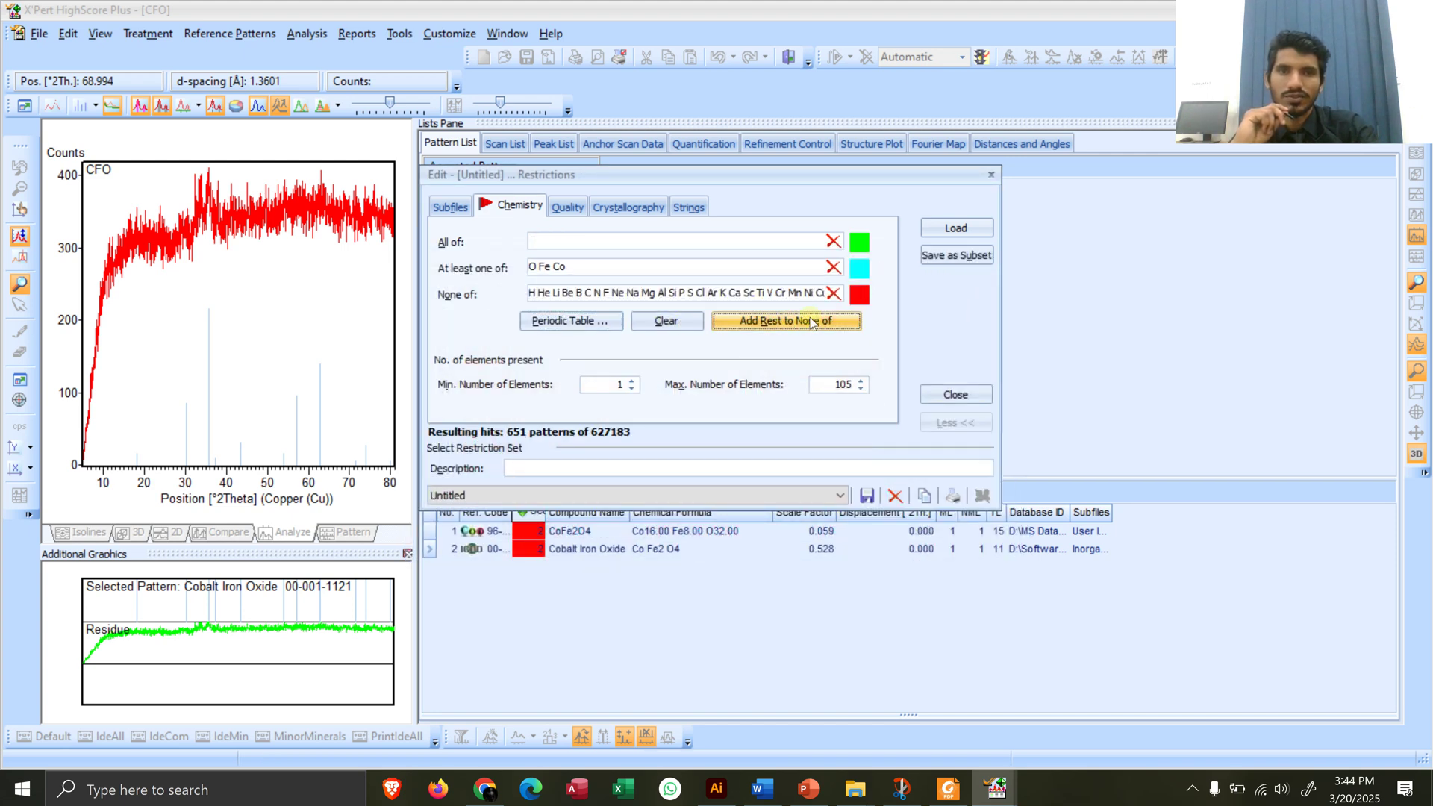
# Step: Close the restriction editor, run the search with the edited restriction set, and accept the candidates
pyautogui.press('Escape')
pyautogui.click(956, 224)
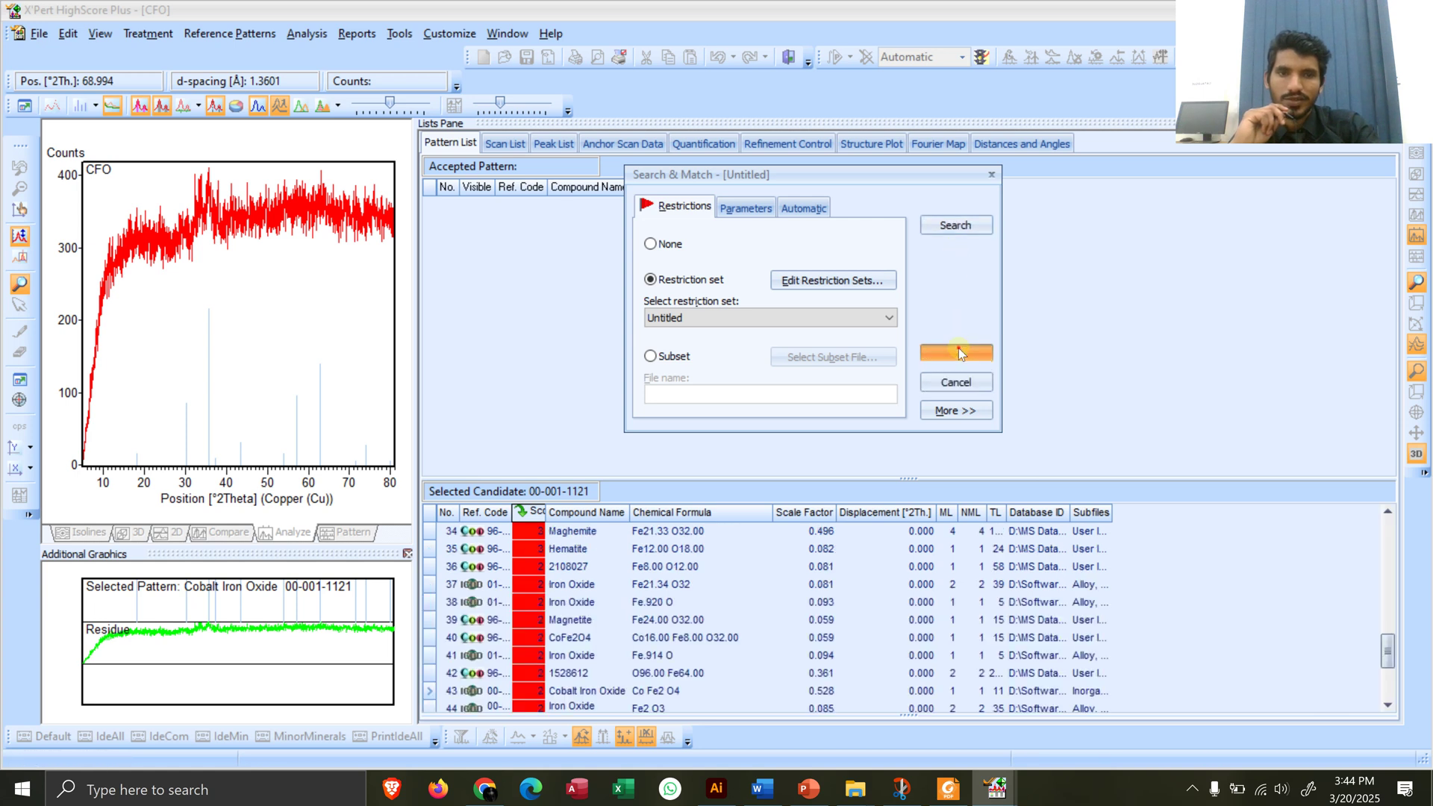
pyautogui.click(959, 354)
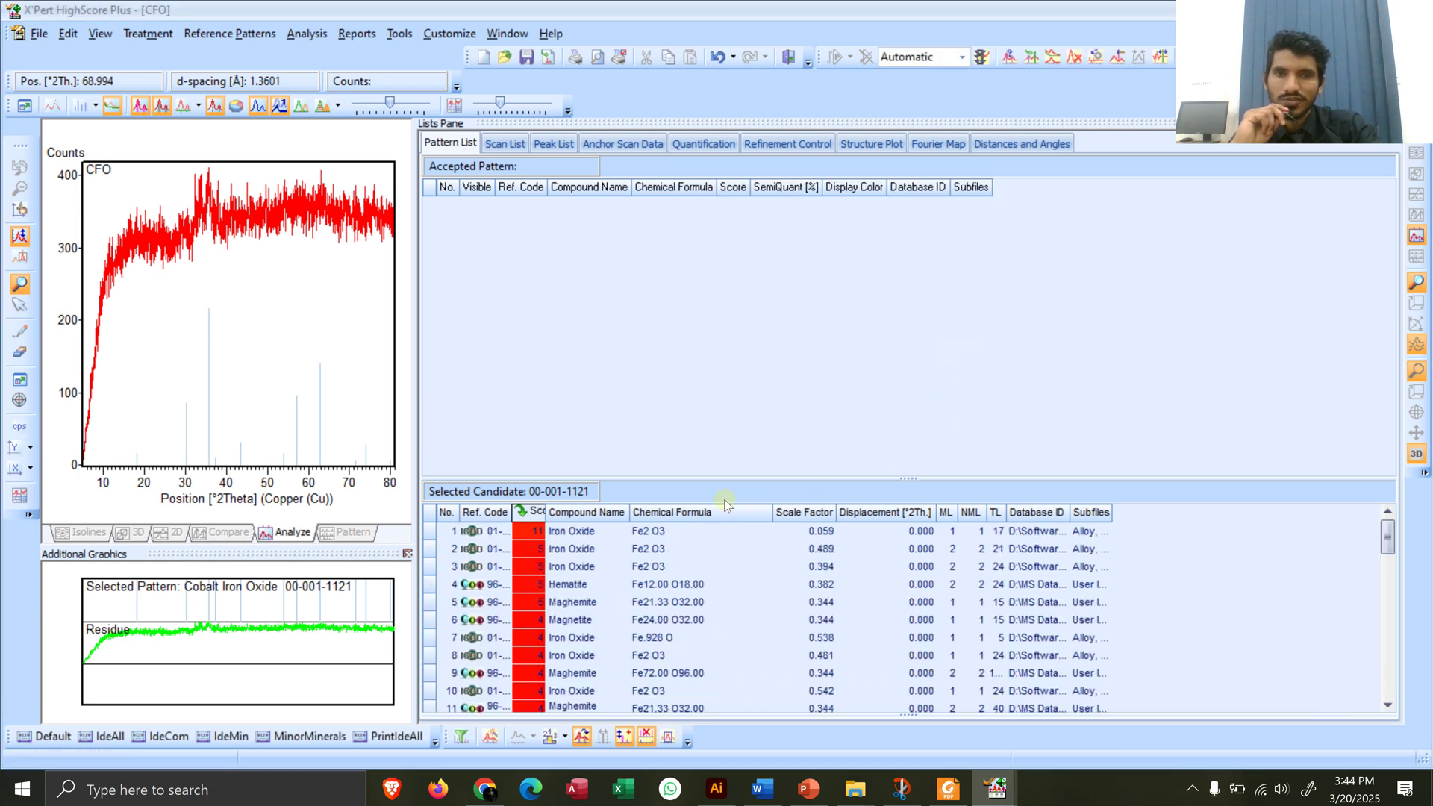
# Step: Look through the candidate list and sort it by Score from highest to lowest
pyautogui.moveTo(603, 538); pyautogui.dragTo(1352, 551)
pyautogui.click(664, 520)
pyautogui.moveTo(1389, 686); pyautogui.dragTo(532, 520)
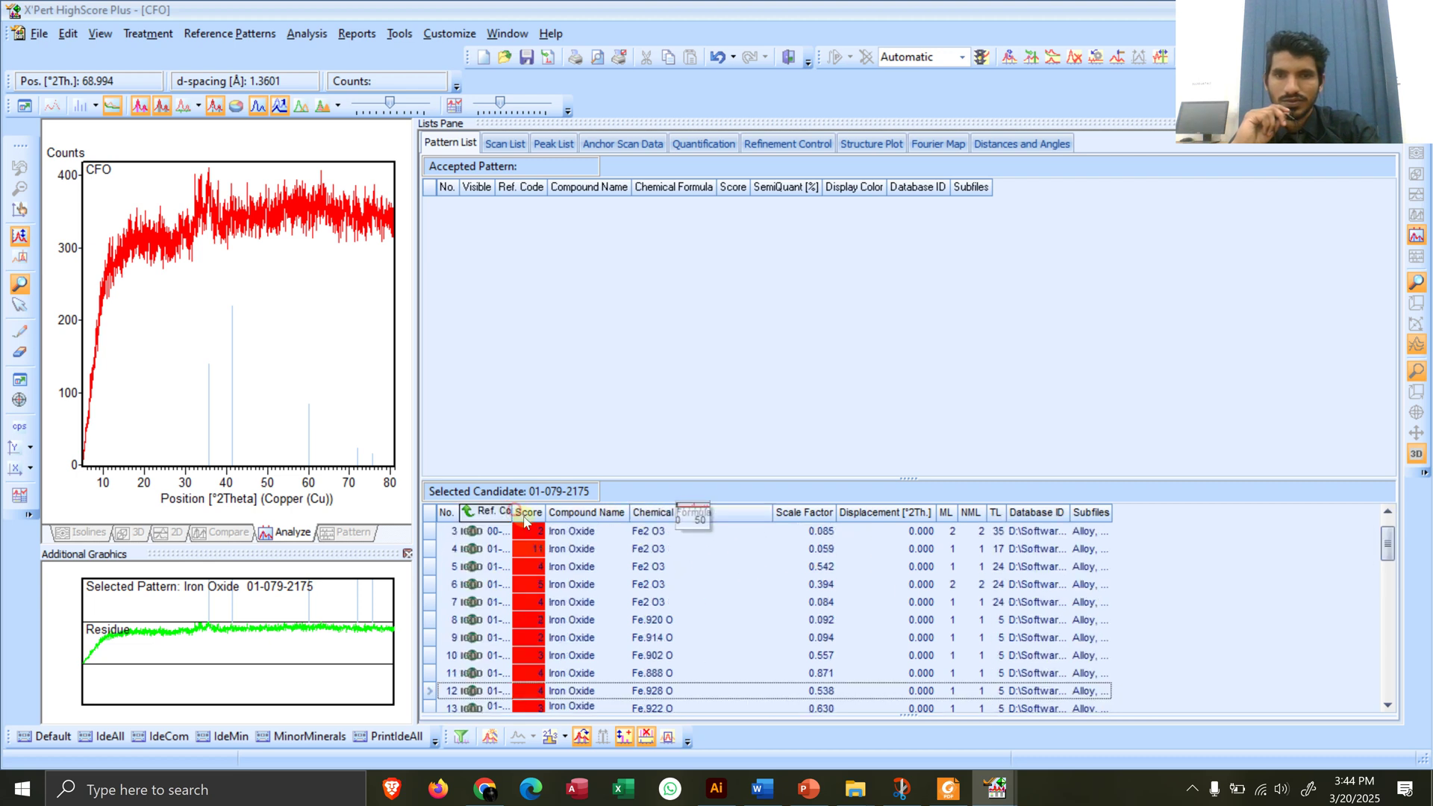
pyautogui.moveTo(654, 537); pyautogui.dragTo(1388, 518)
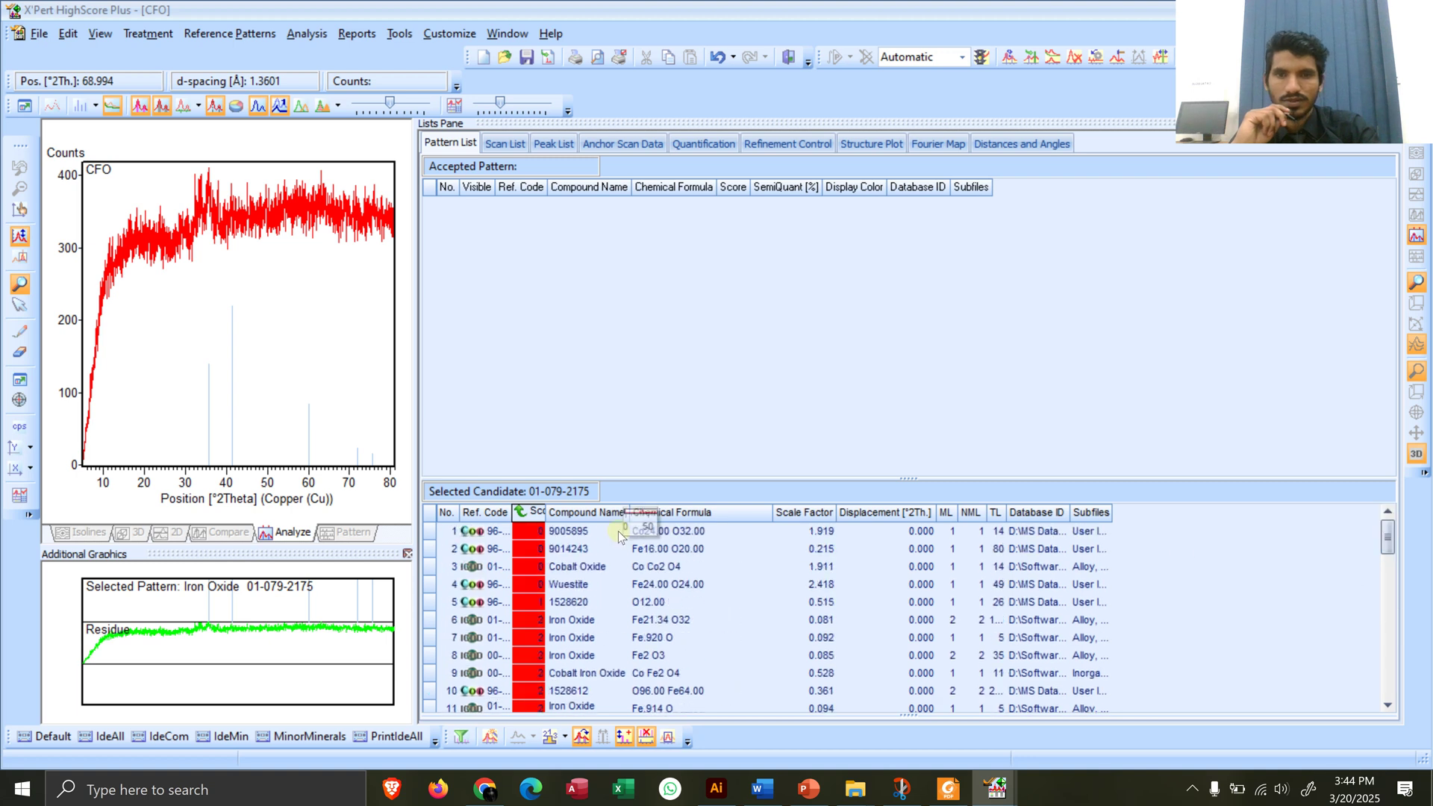
pyautogui.click(531, 513)
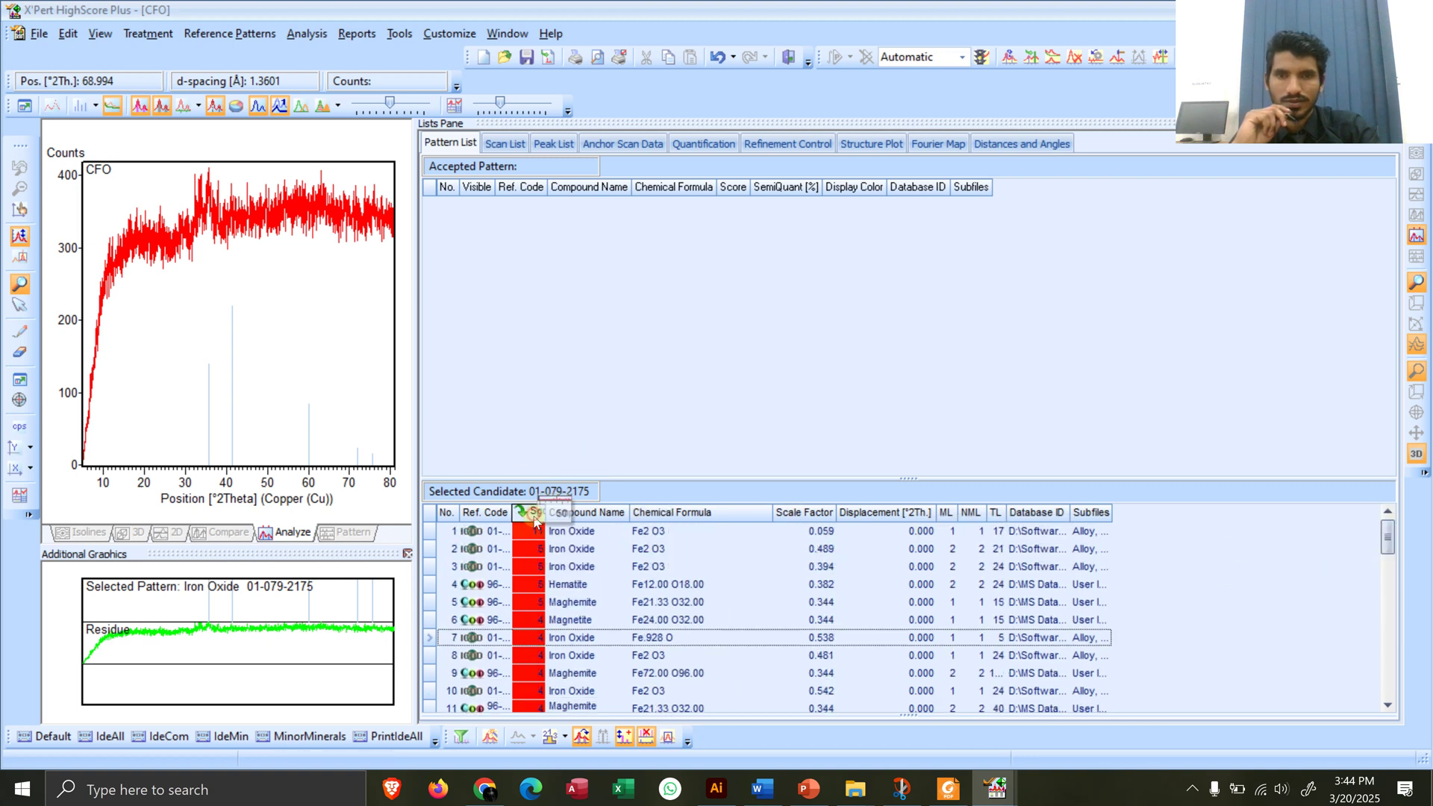
# Step: Compare the top two Iron Oxide candidates and review the second one's reference code, names, formulas and space group in its reference pattern
pyautogui.click(631, 533)
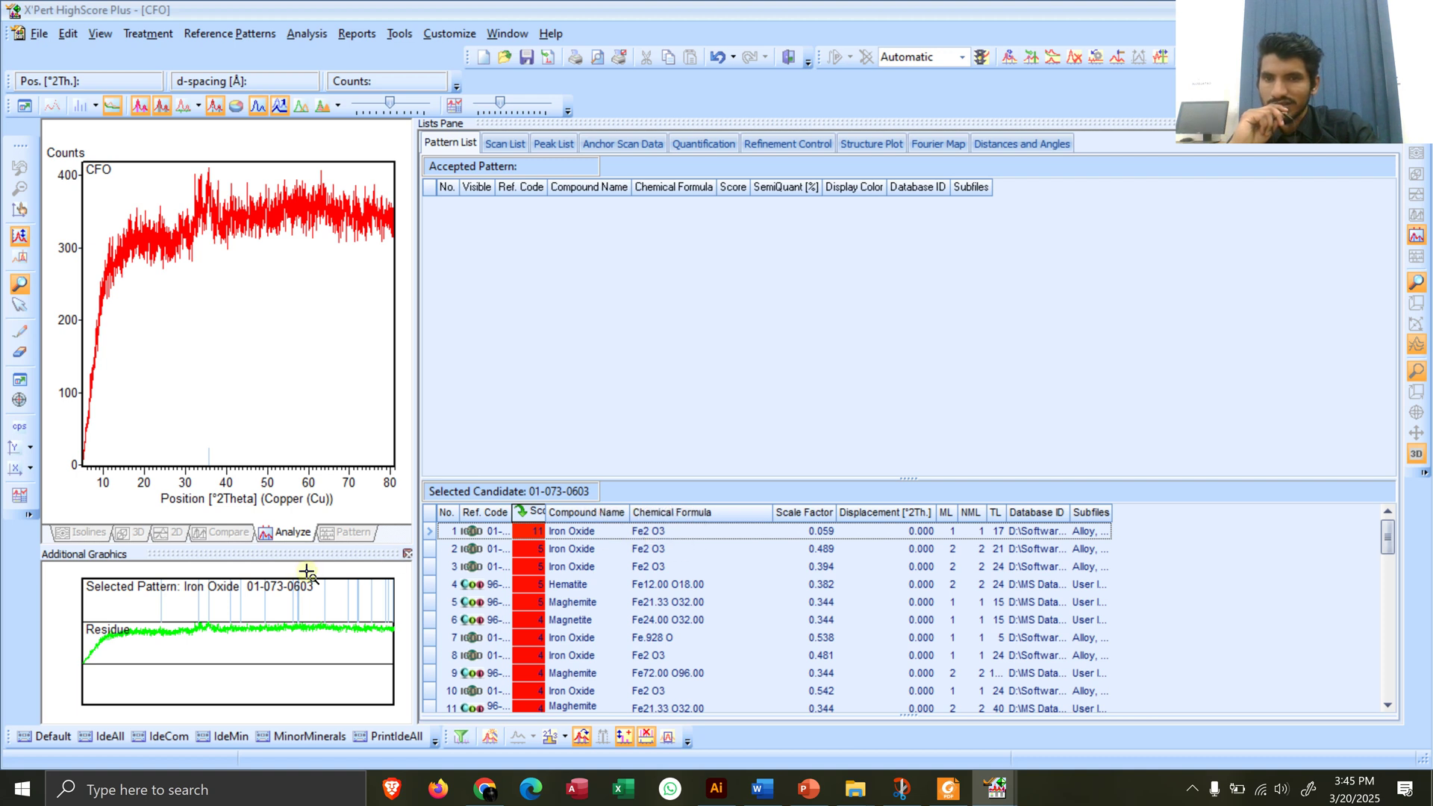
pyautogui.click(660, 552)
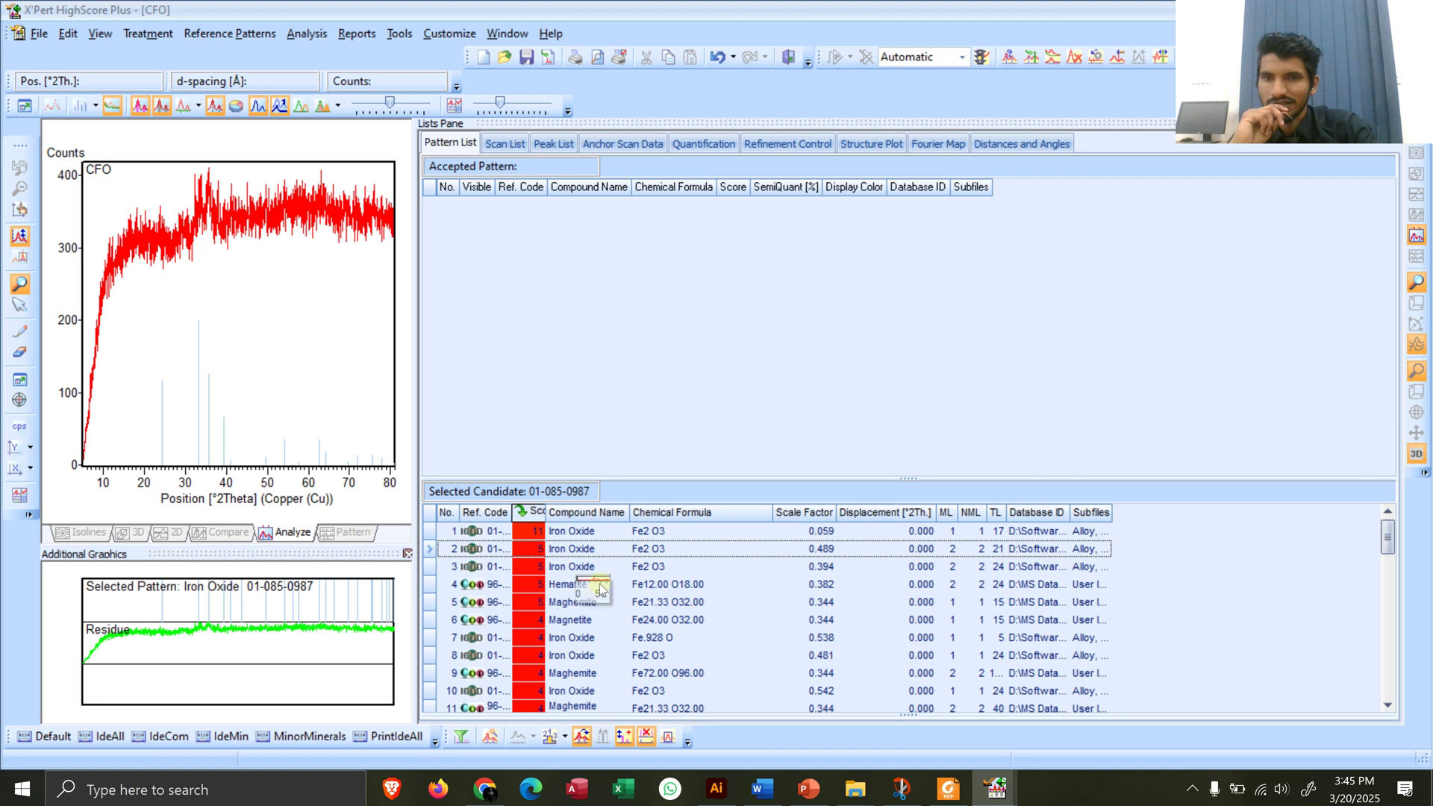
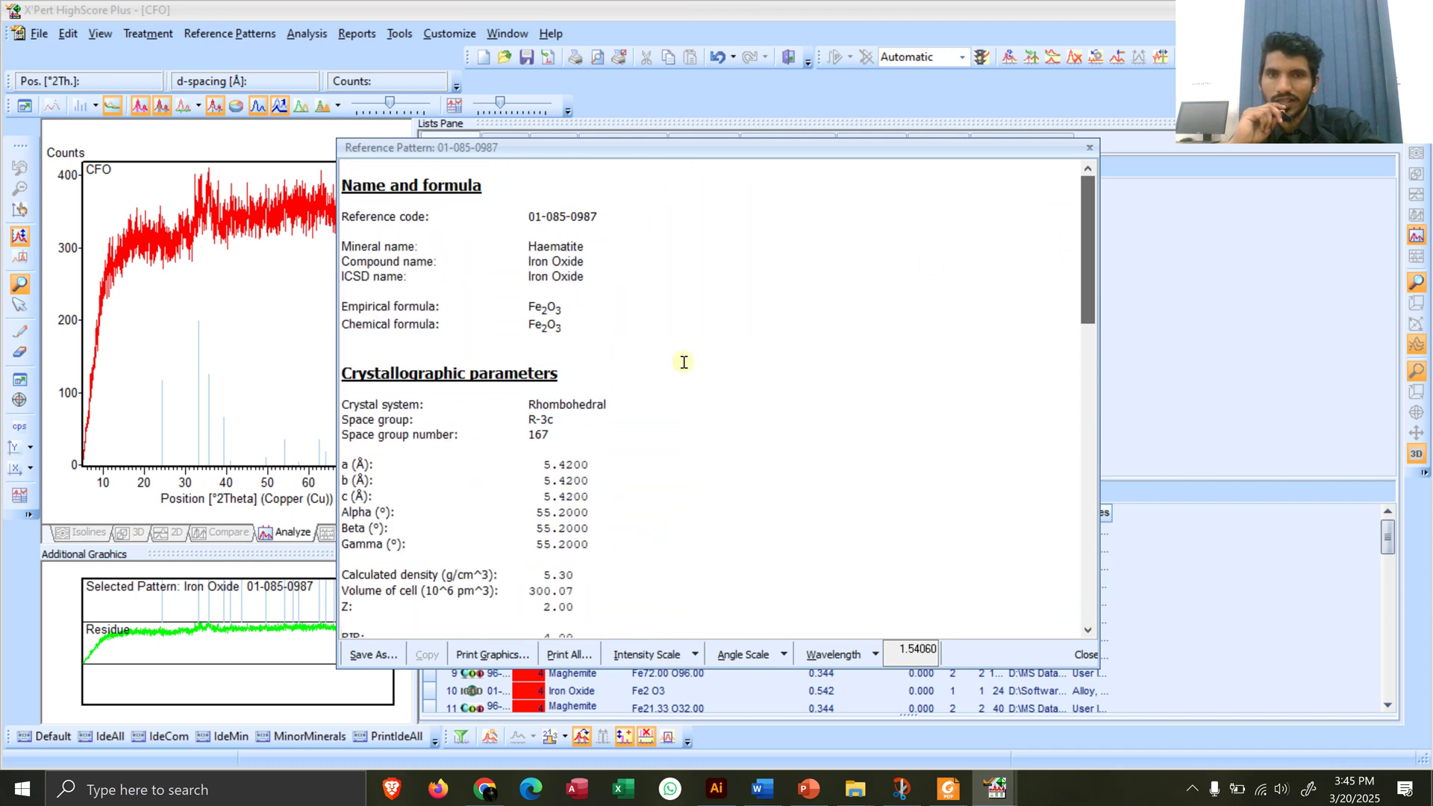
pyautogui.moveTo(526, 217); pyautogui.dragTo(605, 216)
pyautogui.moveTo(531, 265); pyautogui.dragTo(589, 271)
pyautogui.click(569, 284)
pyautogui.moveTo(530, 310); pyautogui.dragTo(571, 328)
pyautogui.click(570, 359)
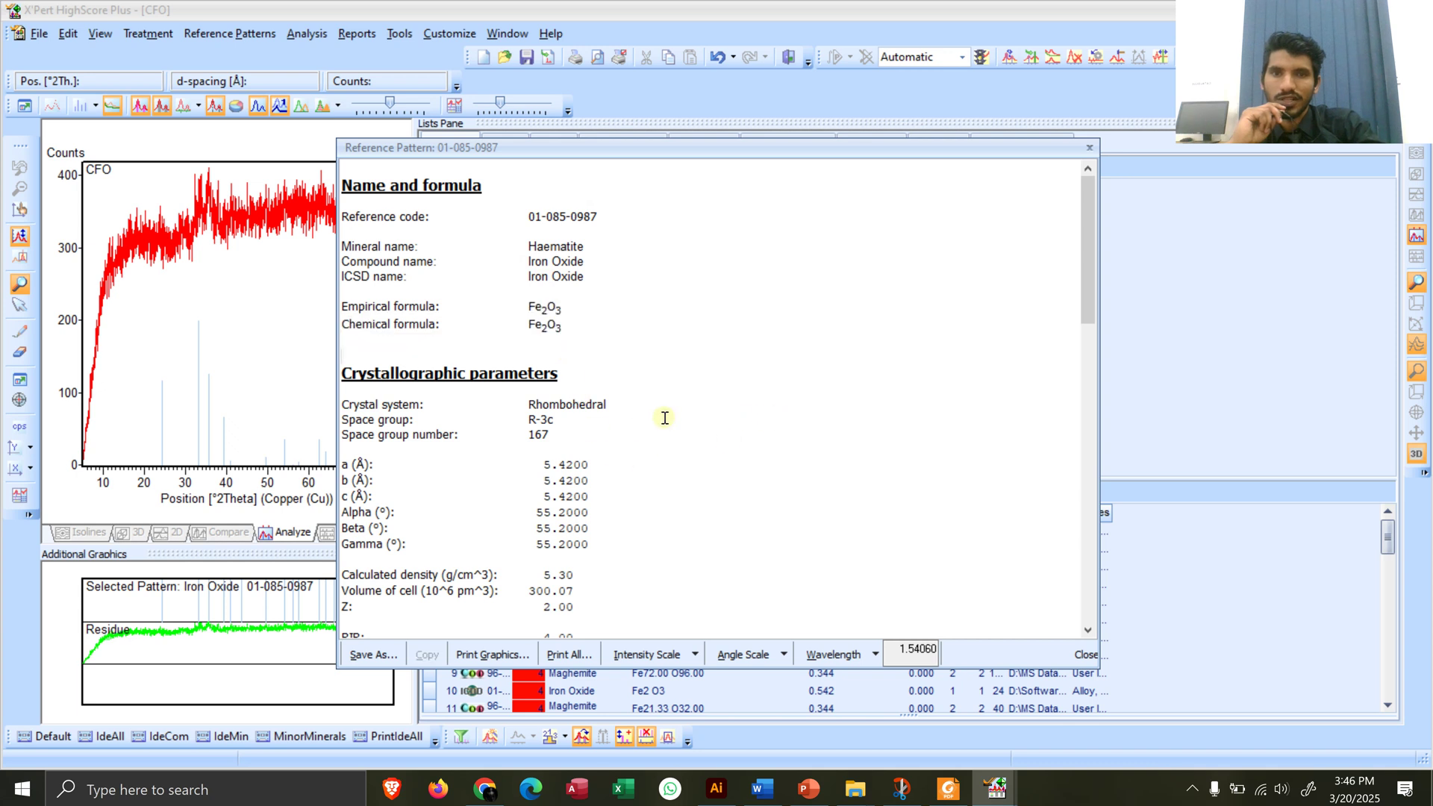
pyautogui.moveTo(572, 405); pyautogui.dragTo(572, 439)
pyautogui.click(556, 435)
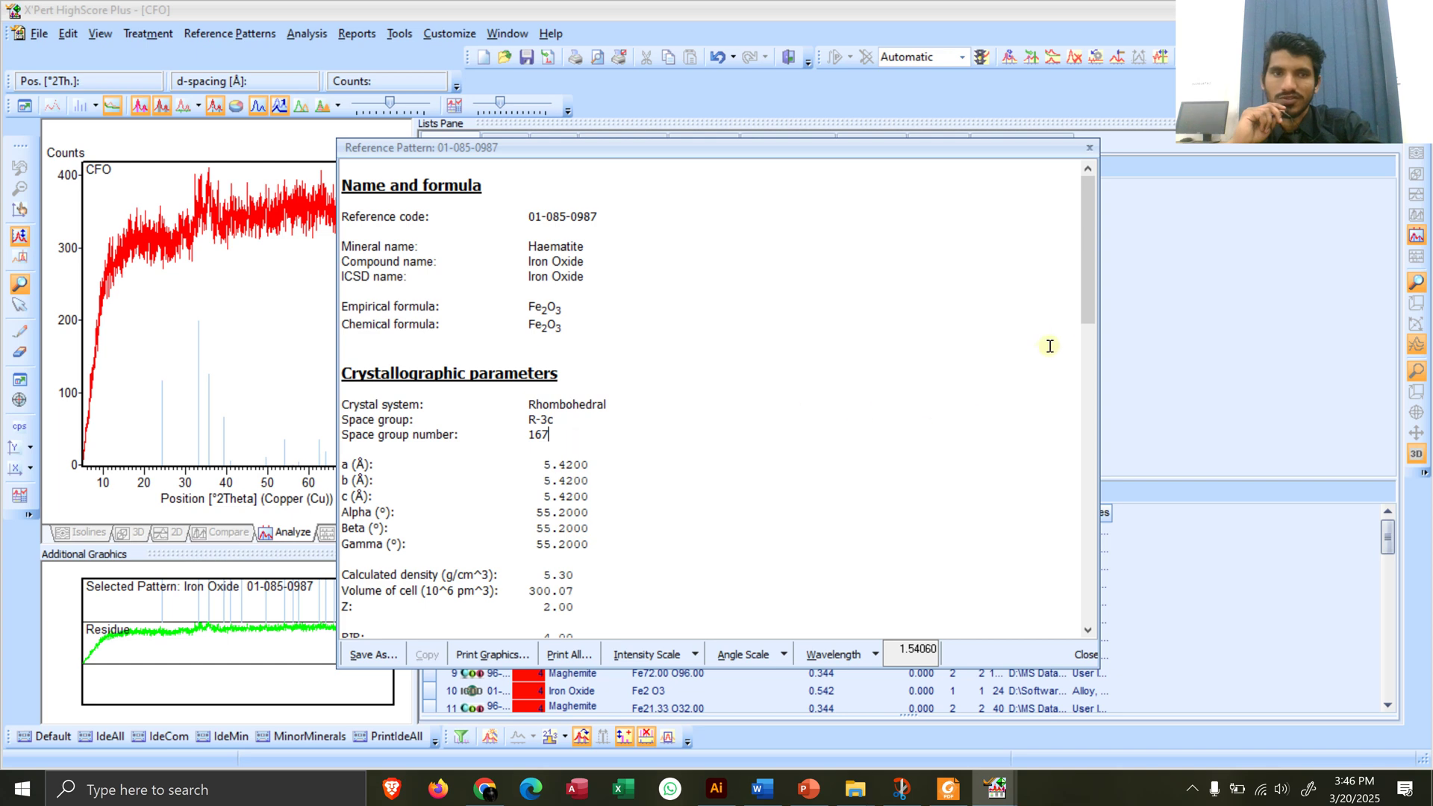
# Step: Examine the hkl indices, 2Theta positions and intensities in the reference pattern's Peak list, and close the pattern window
pyautogui.moveTo(1090, 288); pyautogui.dragTo(1148, 592)
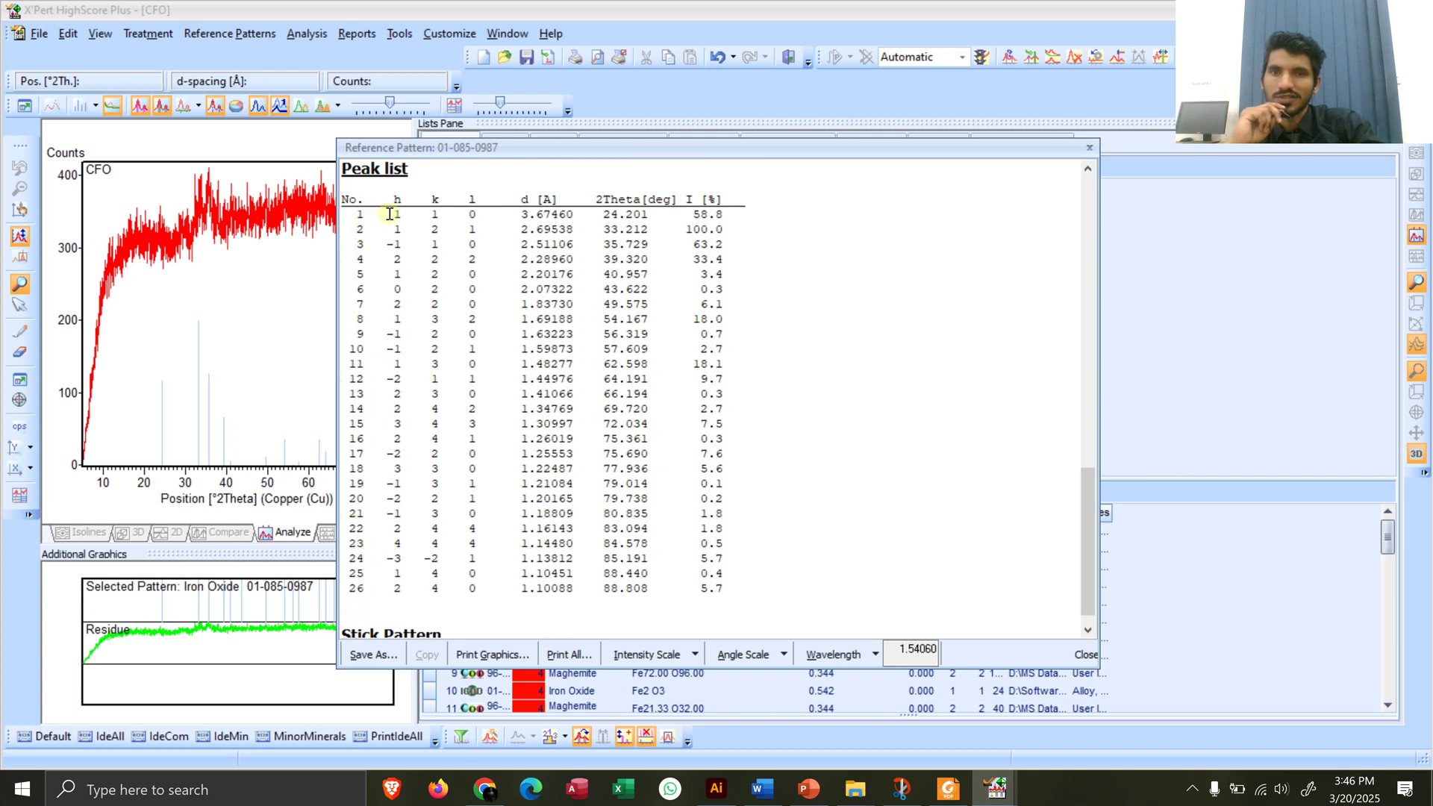
pyautogui.moveTo(426, 216); pyautogui.dragTo(485, 215)
pyautogui.click(484, 215)
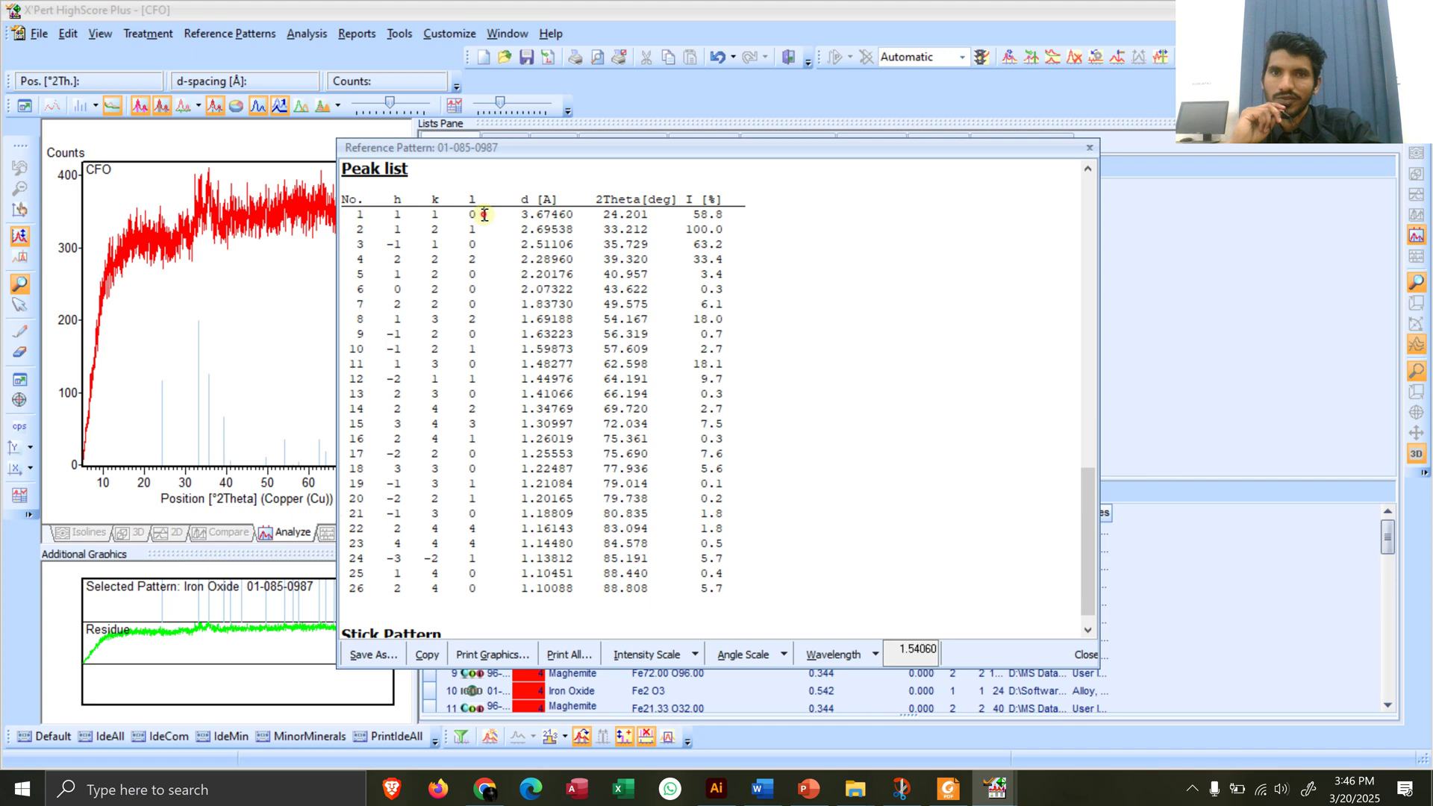
pyautogui.moveTo(618, 216); pyautogui.dragTo(728, 216)
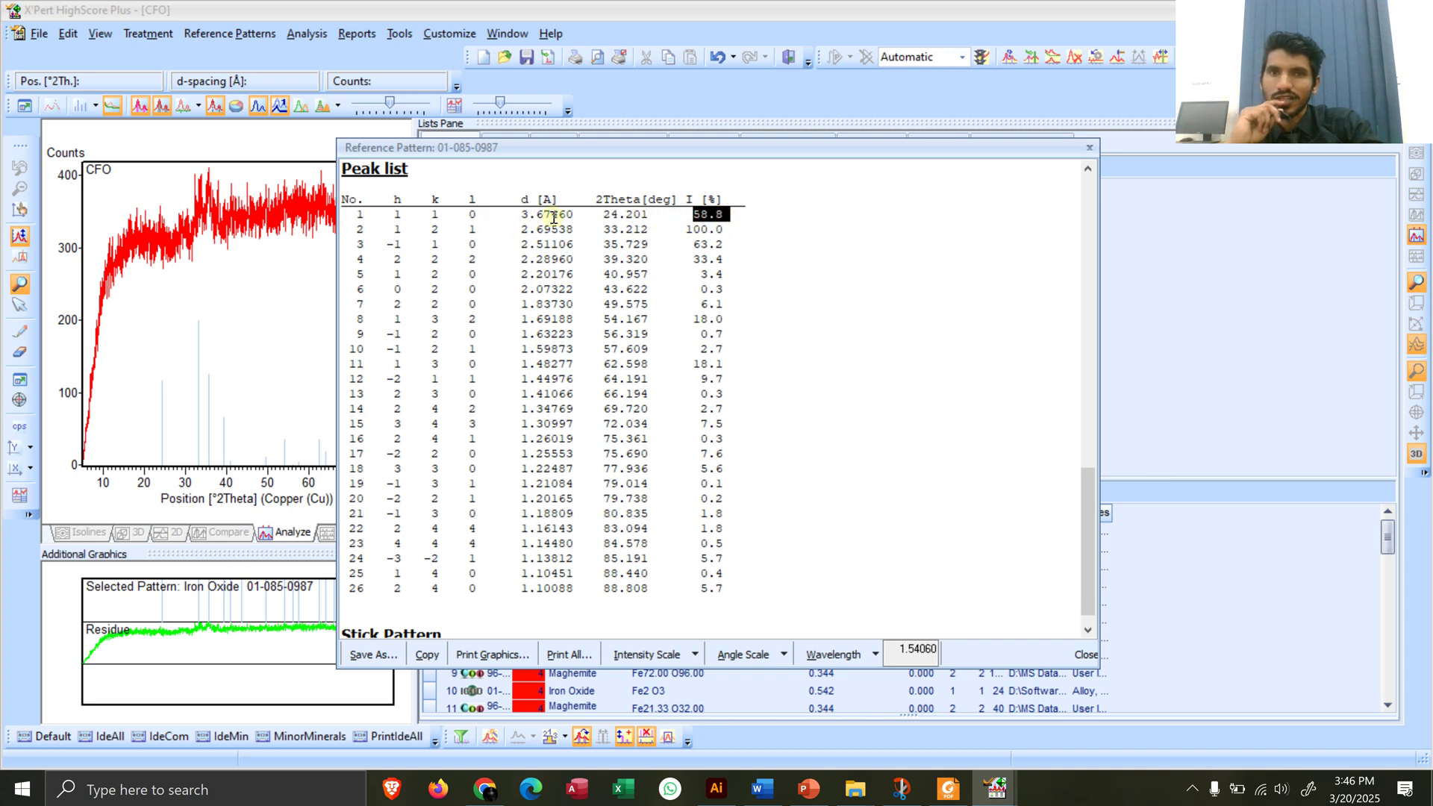
pyautogui.moveTo(605, 215); pyautogui.dragTo(655, 216)
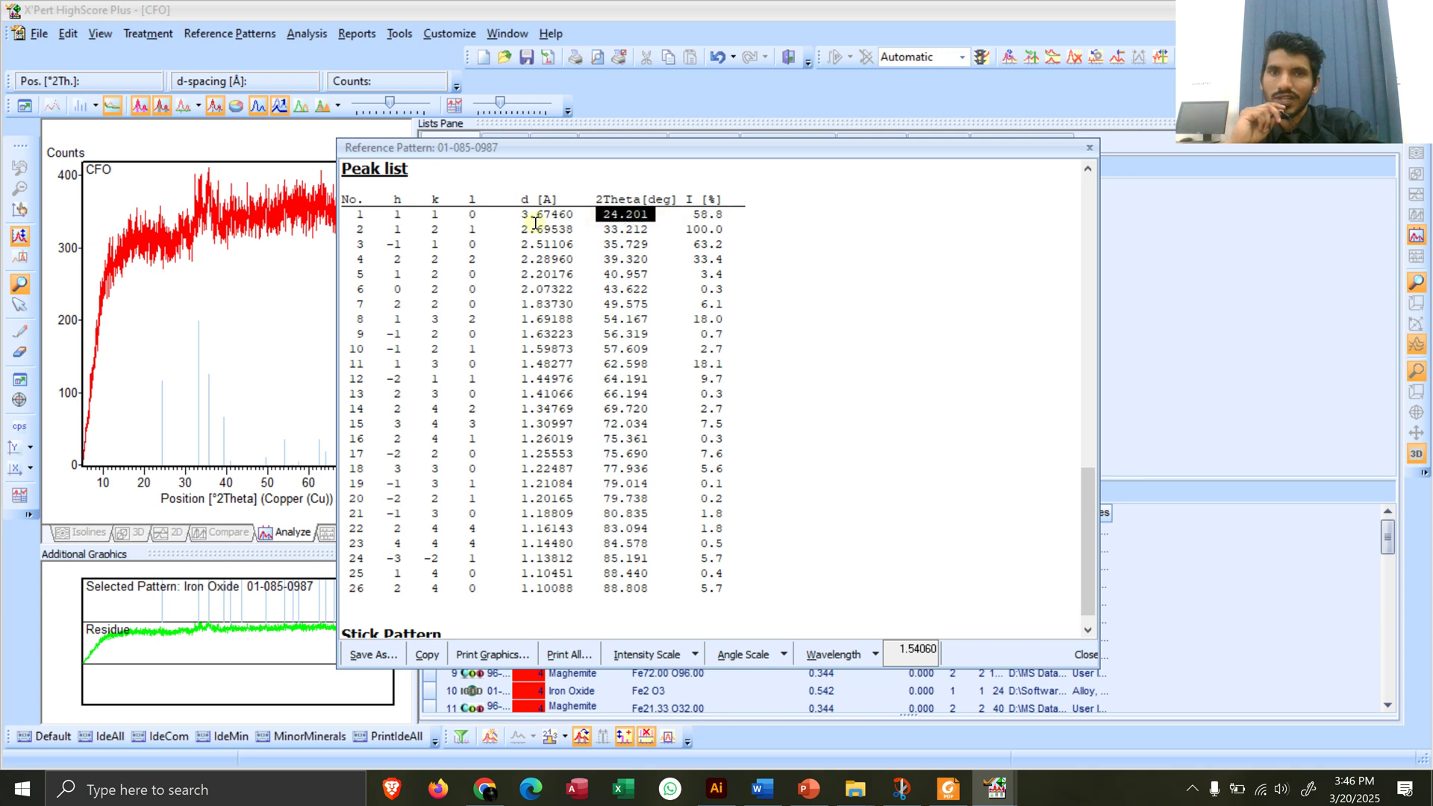
pyautogui.moveTo(521, 215); pyautogui.dragTo(386, 216)
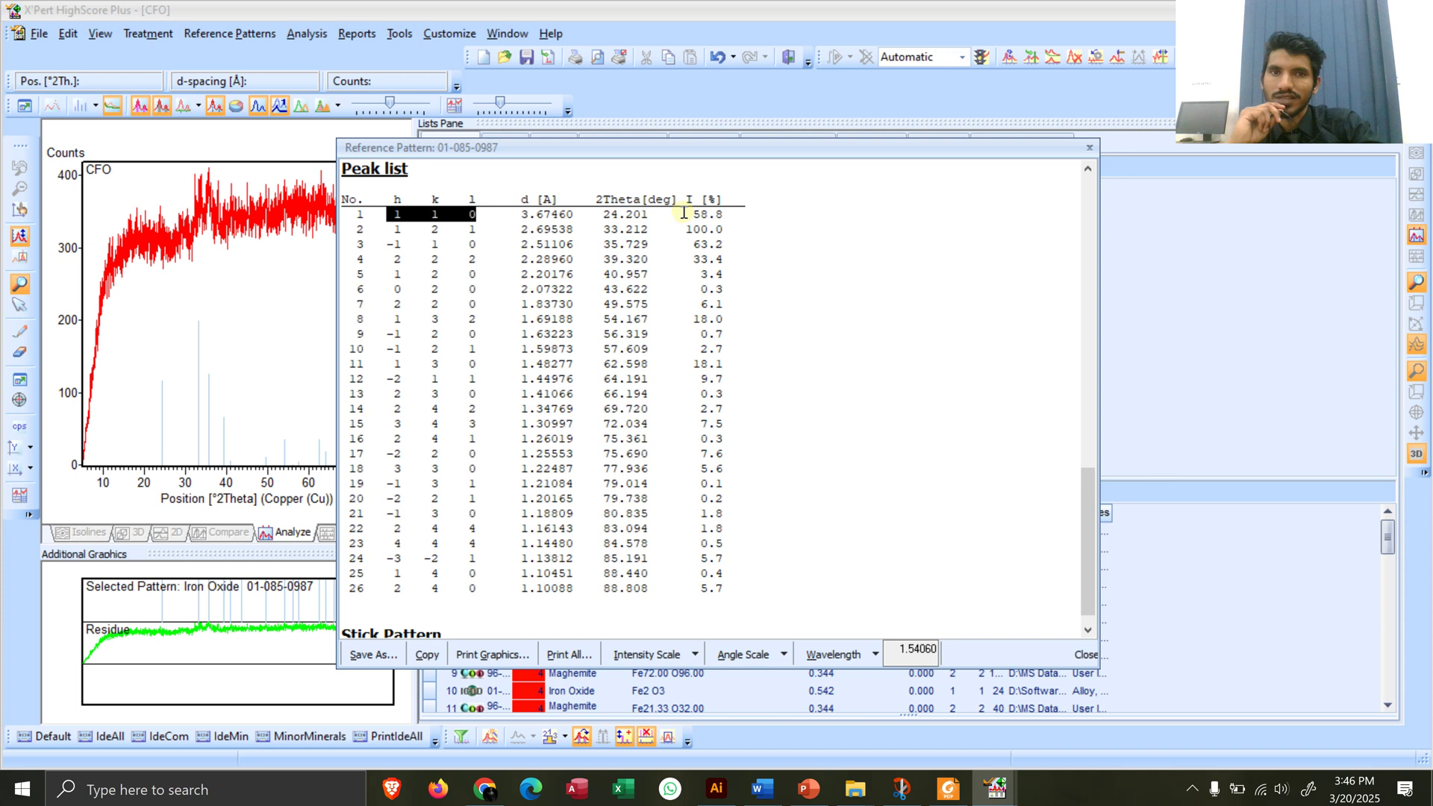
pyautogui.moveTo(684, 215); pyautogui.dragTo(735, 216)
pyautogui.click(727, 587)
pyautogui.moveTo(654, 544); pyautogui.dragTo(351, 216)
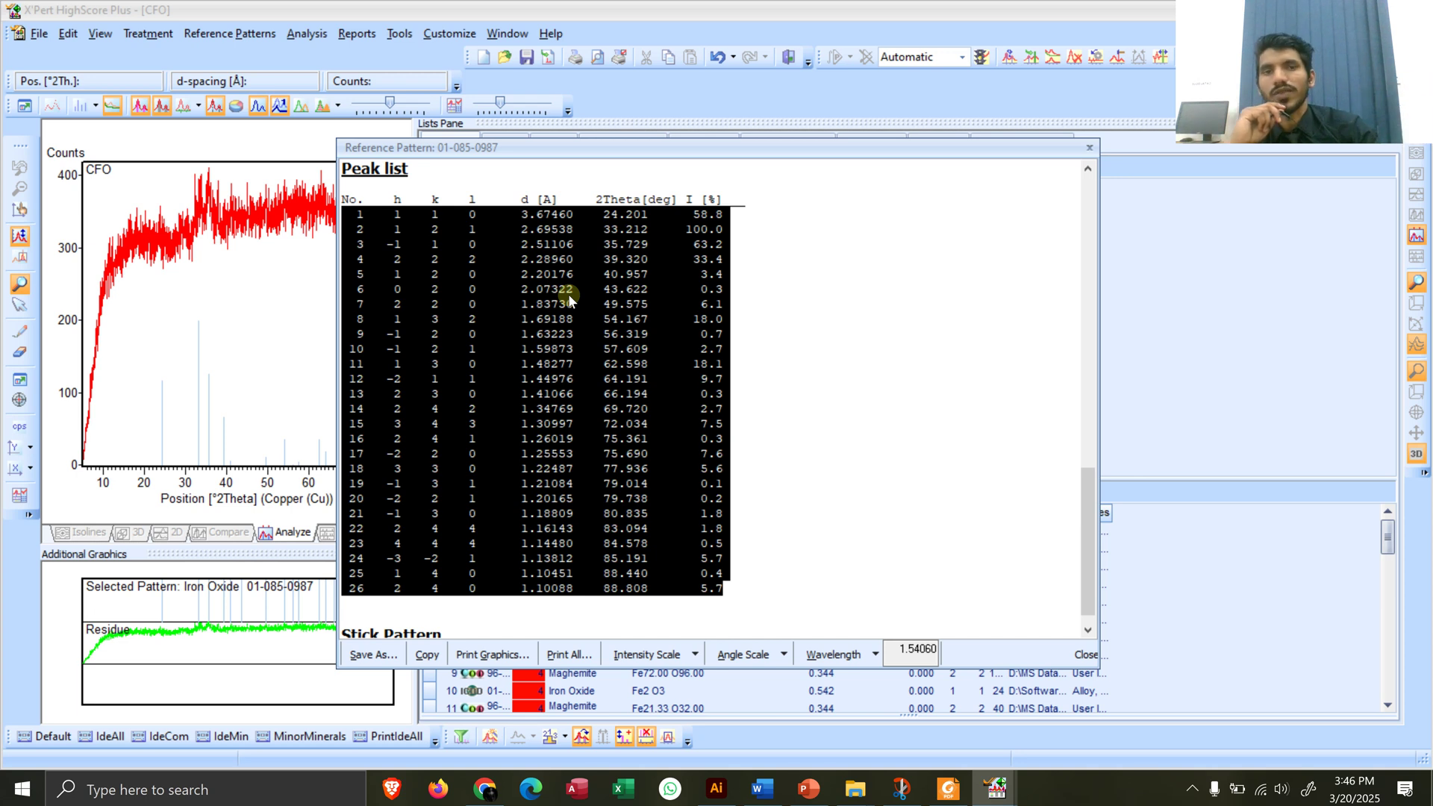
pyautogui.click(1090, 147)
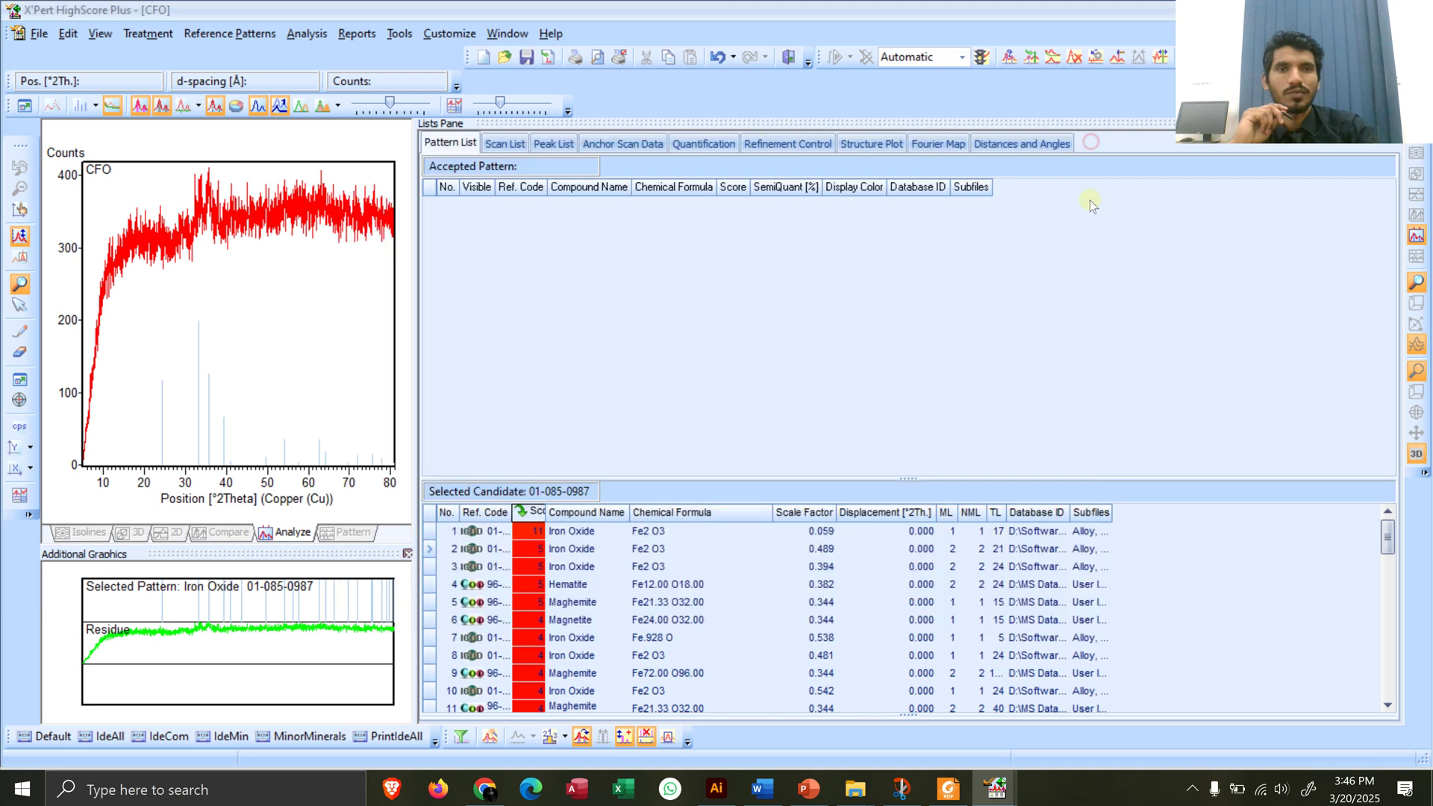
# Step: Check the reference databases in use and their pattern counts in Manage Databases, and cancel the dialog
pyautogui.moveTo(920, 781)
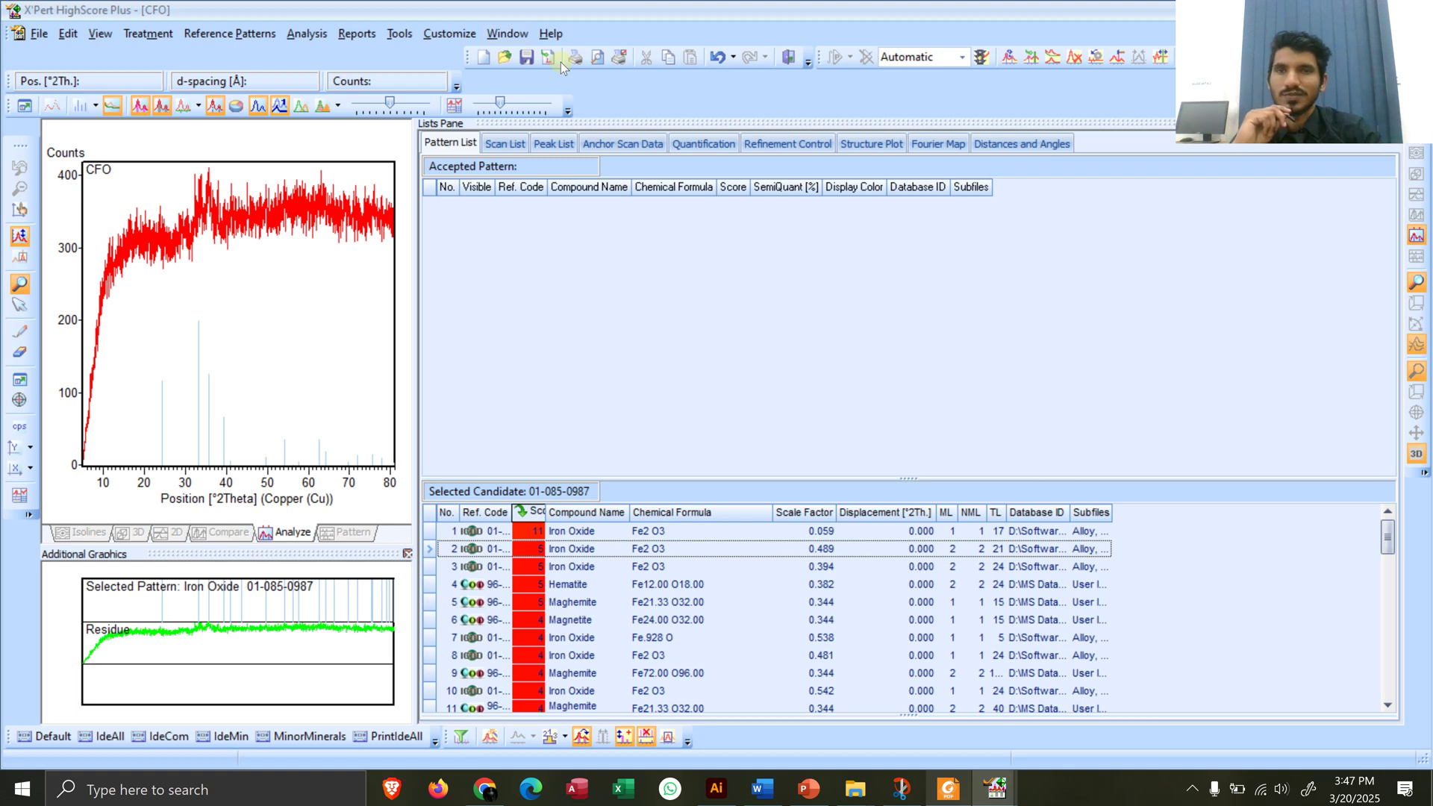
pyautogui.click(441, 36)
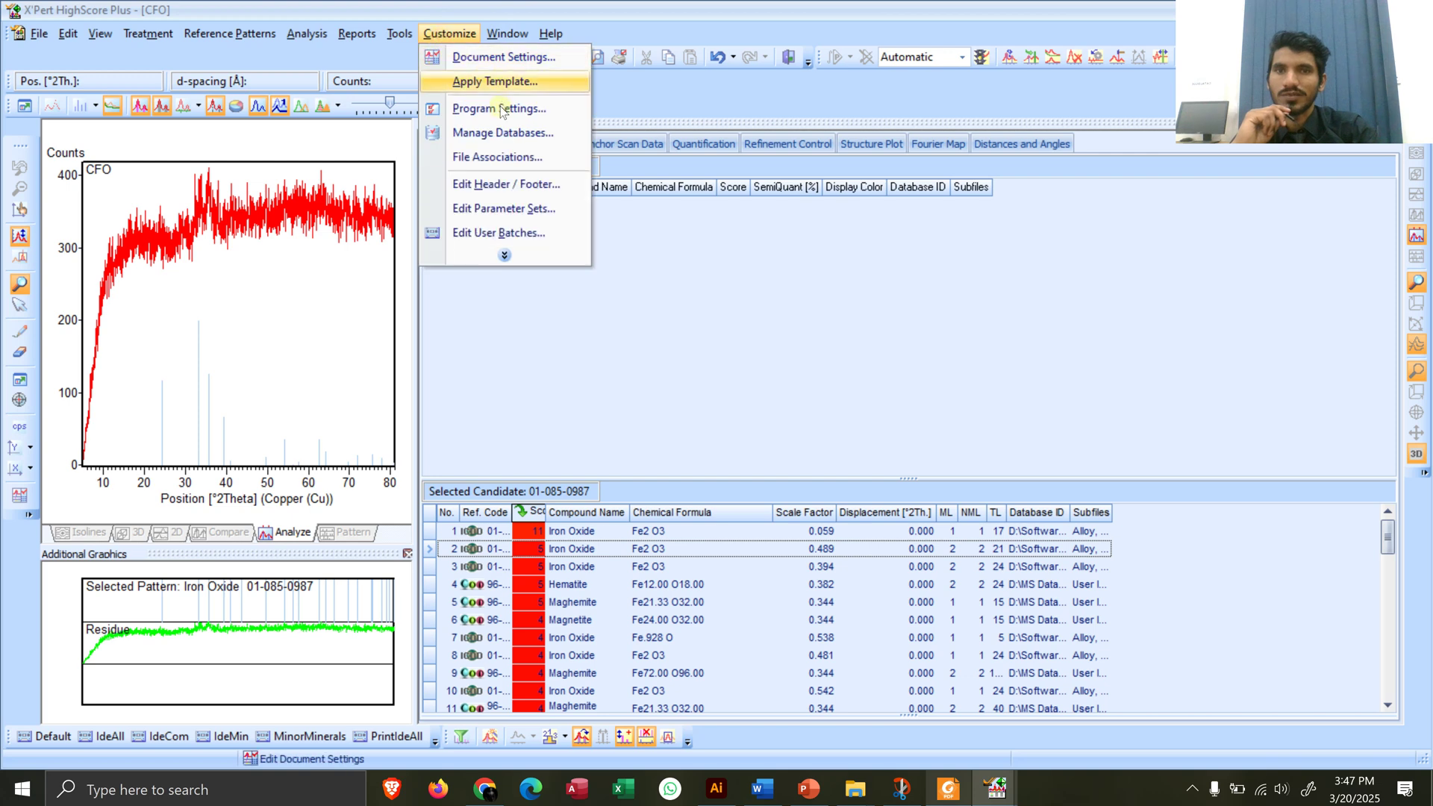
pyautogui.click(500, 139)
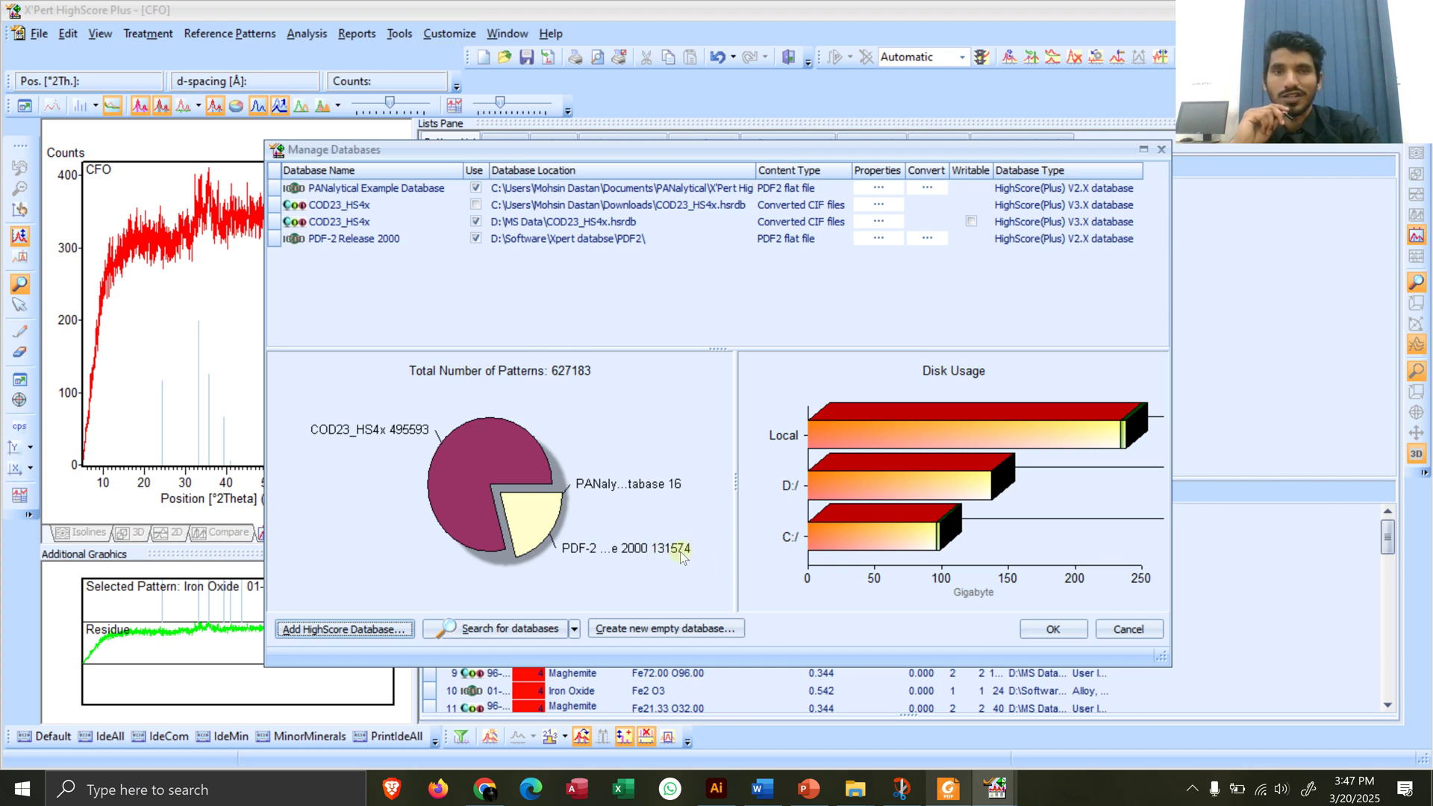
pyautogui.click(1123, 629)
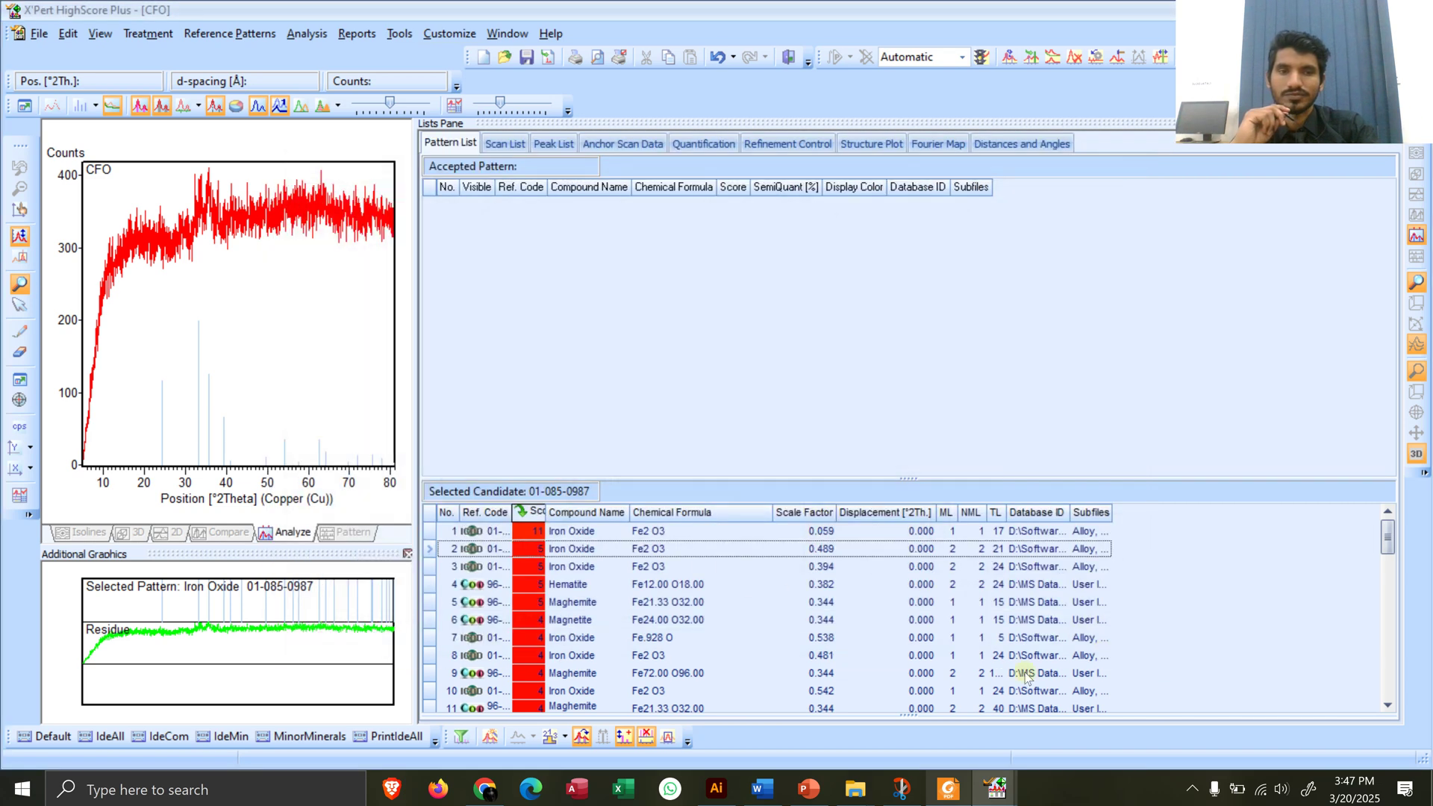